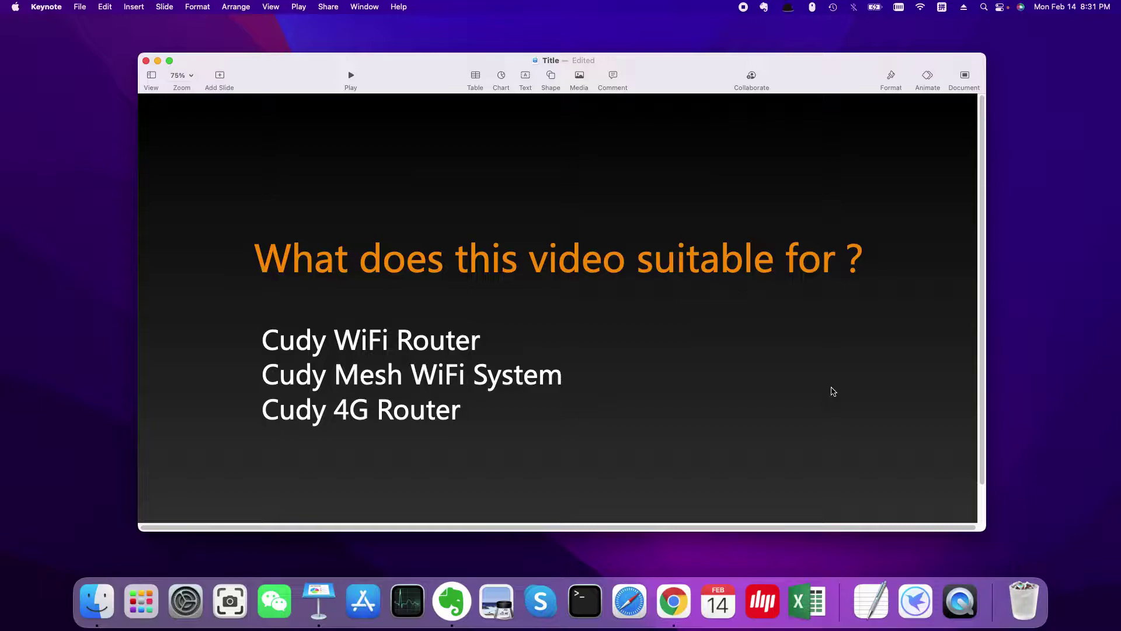
# Advance to the slide listing the three steps: Download Firmware, Connect to Cudy, Upgrade
pyautogui.press('Down')
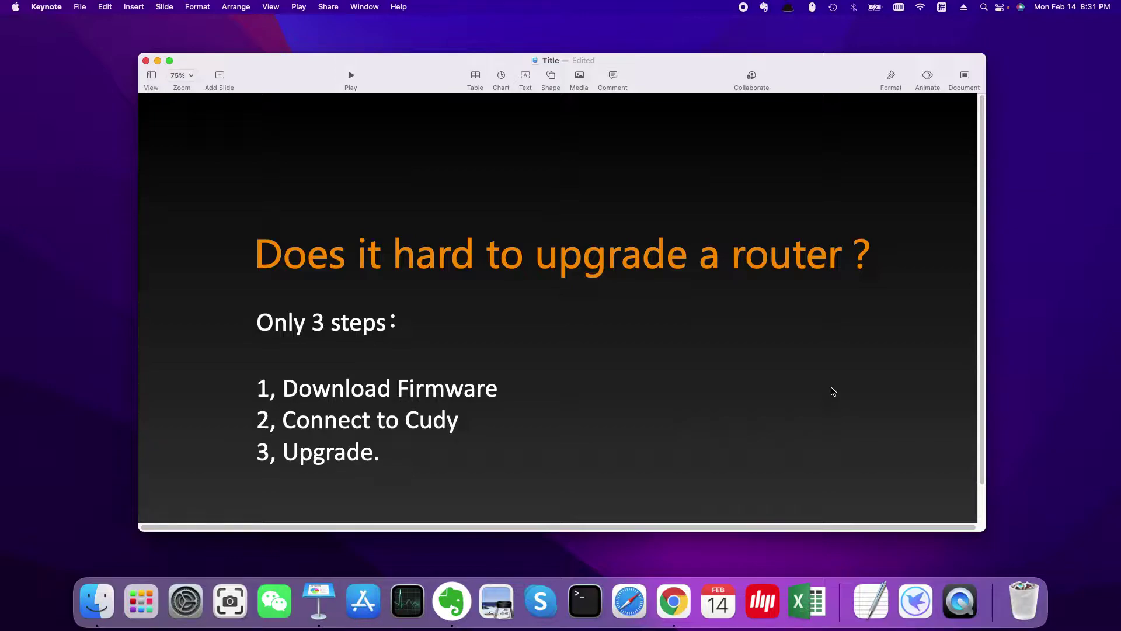
pyautogui.click(672, 600)
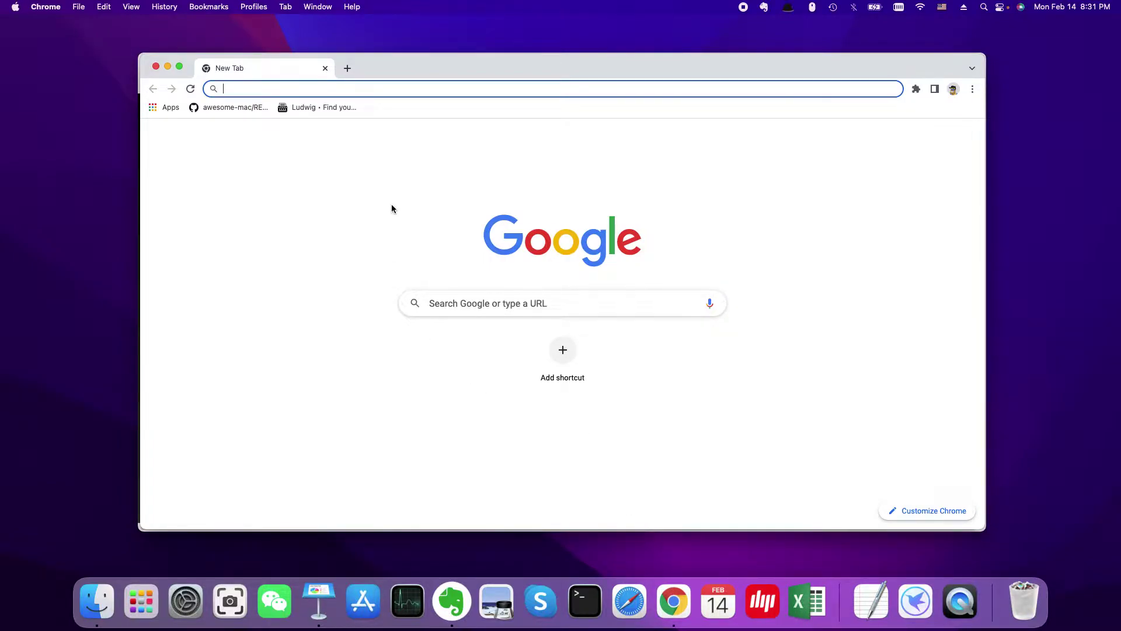
pyautogui.write('www')
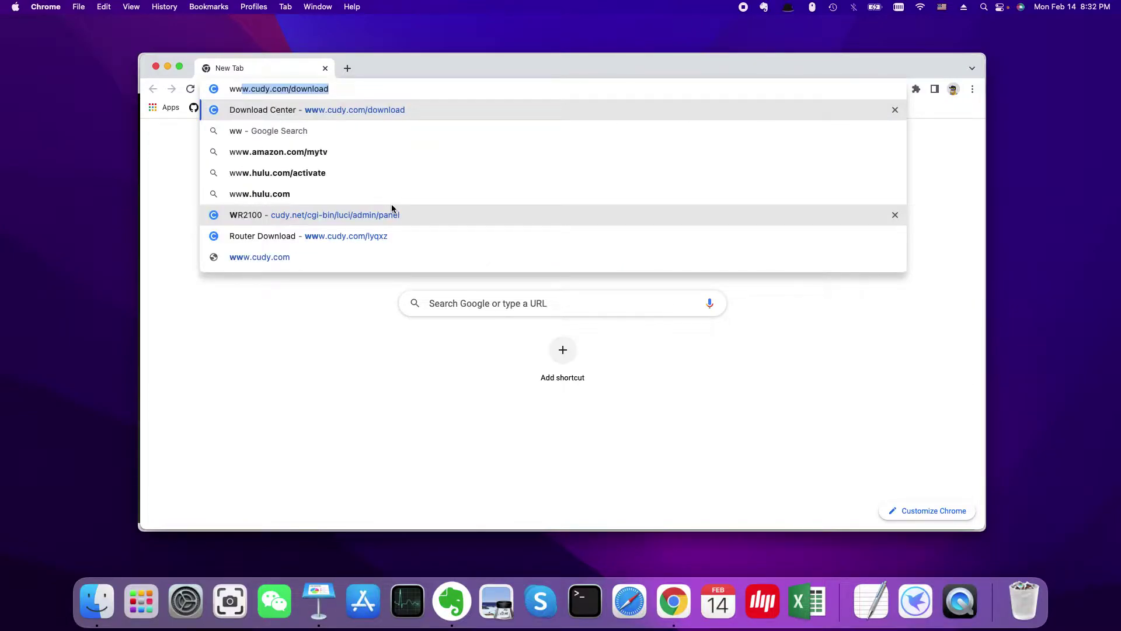
pyautogui.write('.cudy')
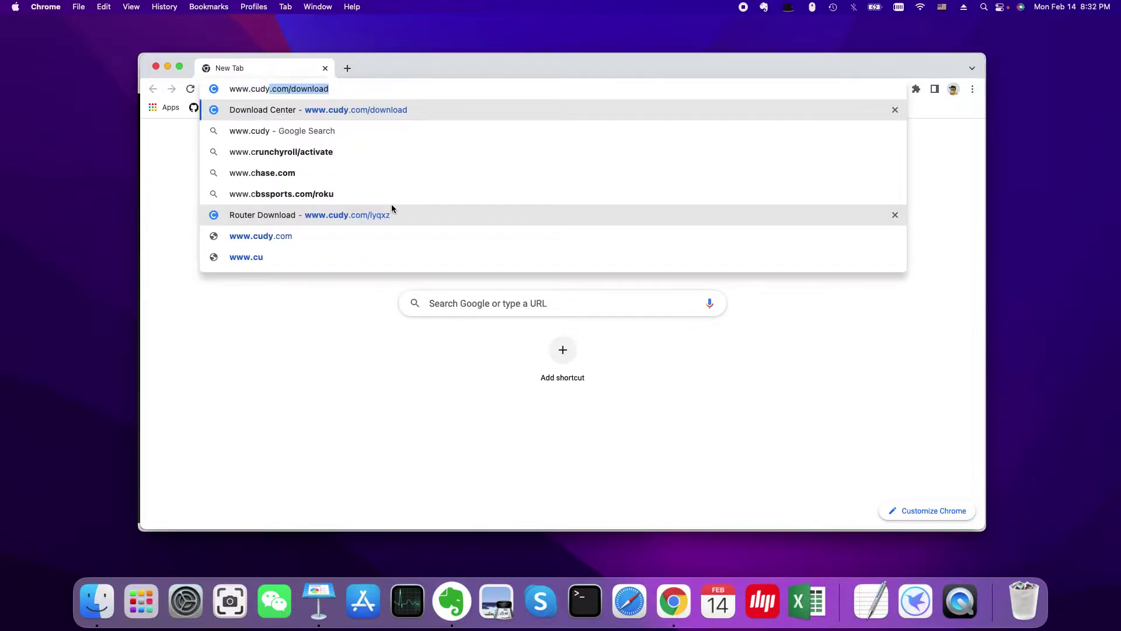
pyautogui.write('.com/do')
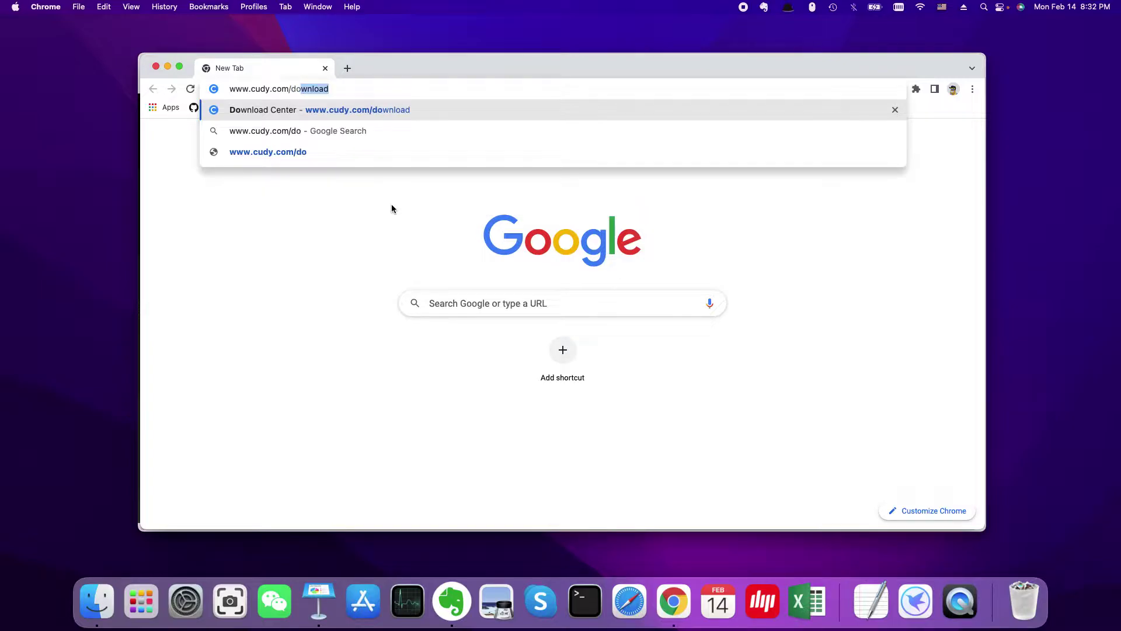
pyautogui.write('wnload')
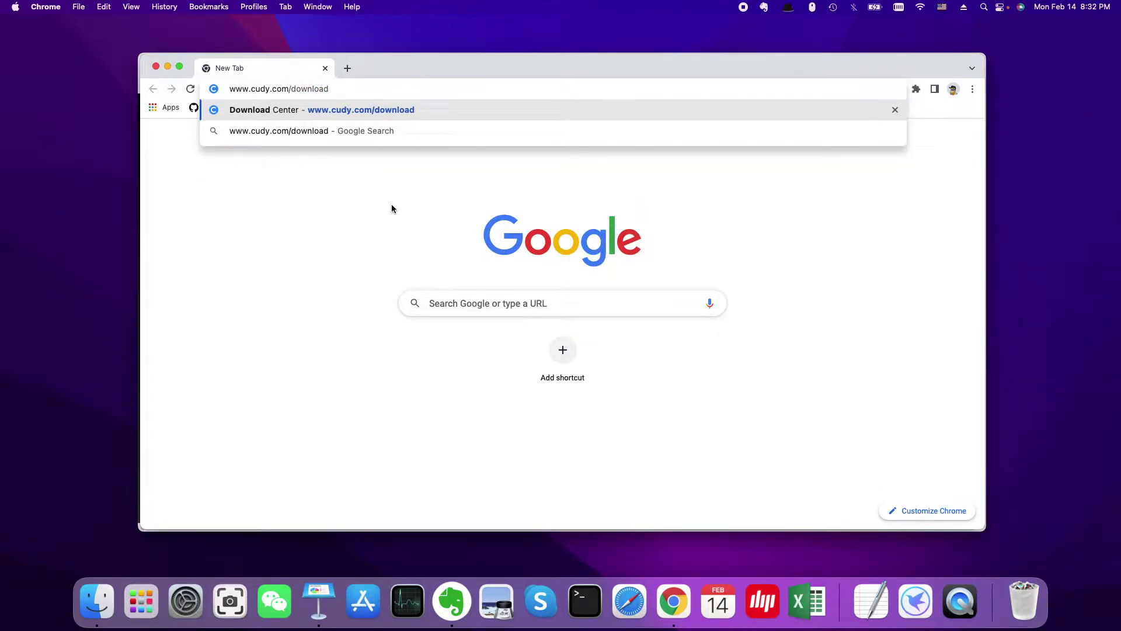
pyautogui.press('Return')
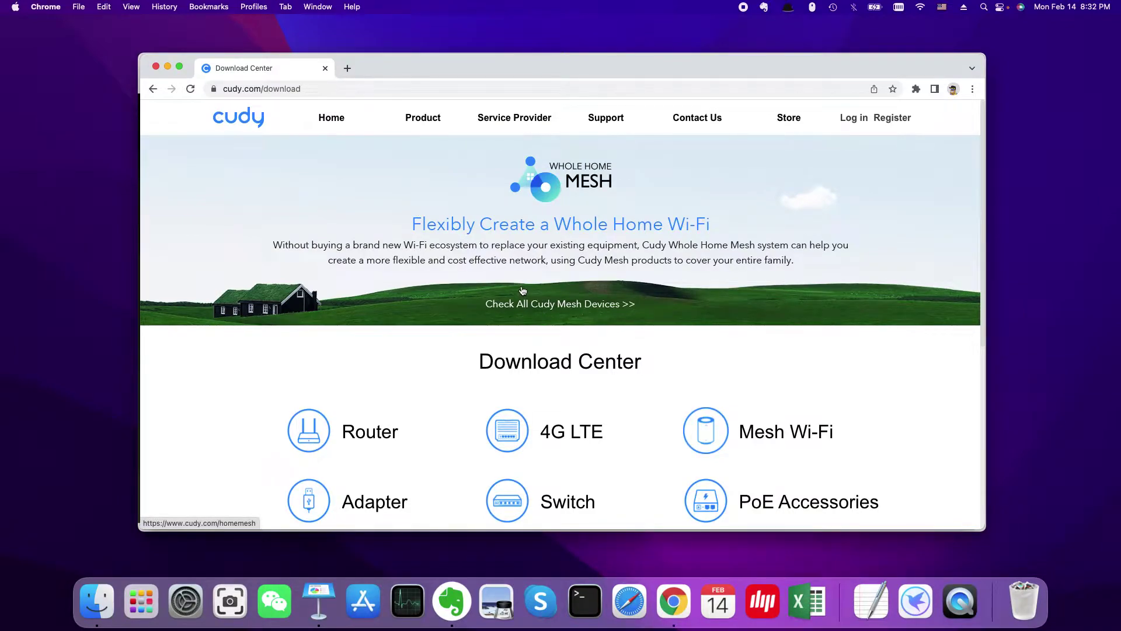
pyautogui.scroll(-4, 523, 291)
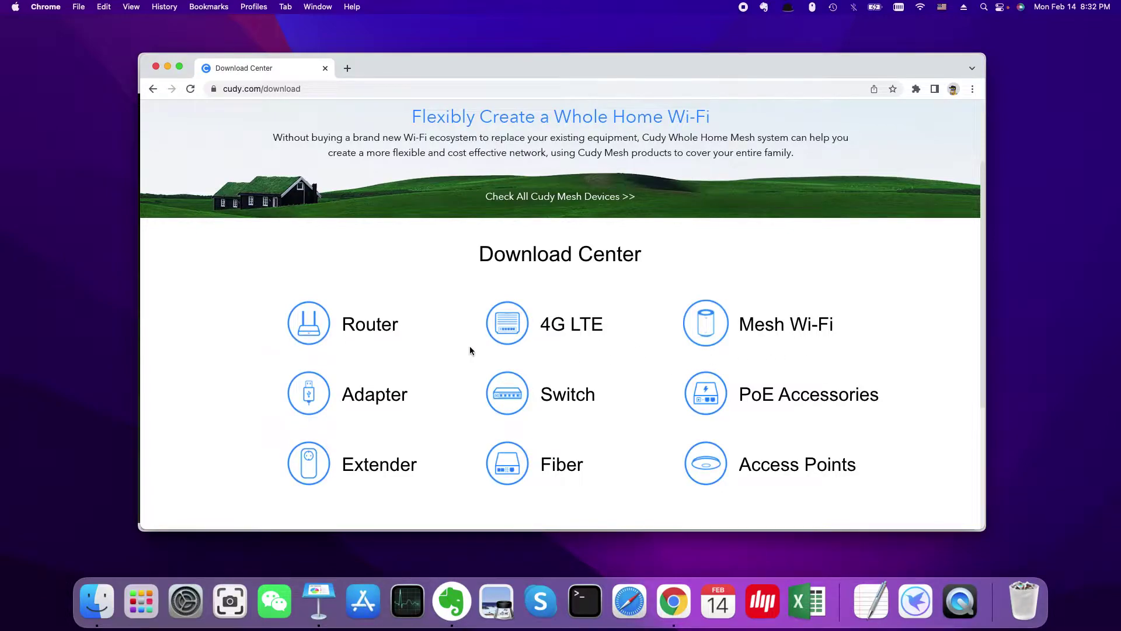
# Download the 1.12.7 firmware zip from the Router > WR2100 Software page
pyautogui.click(376, 327)
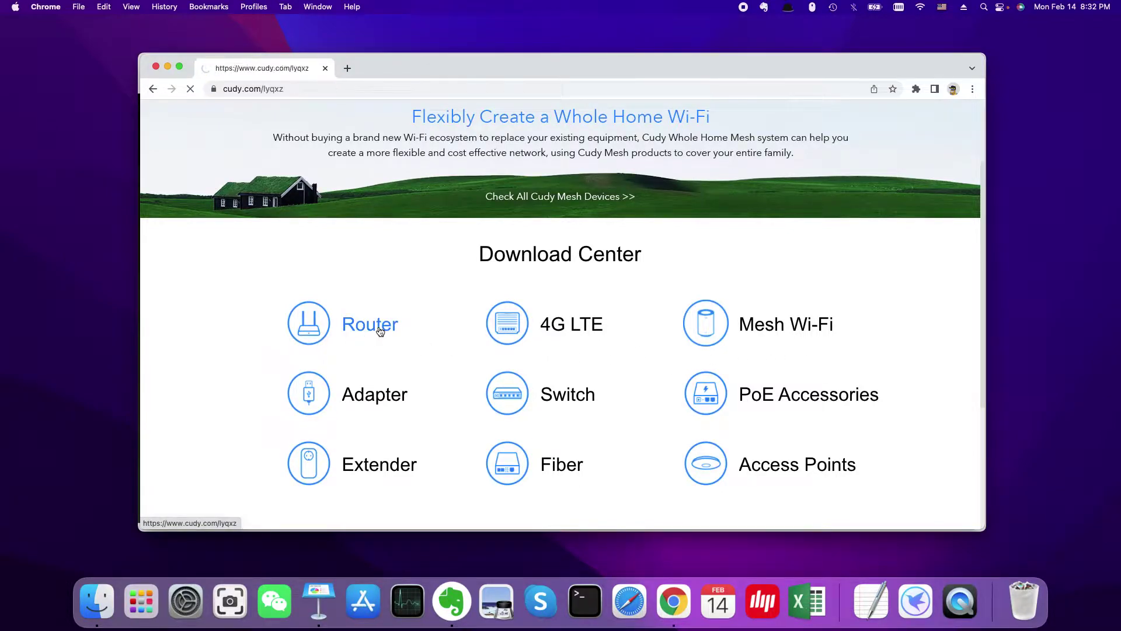
pyautogui.scroll(-8, 541, 313)
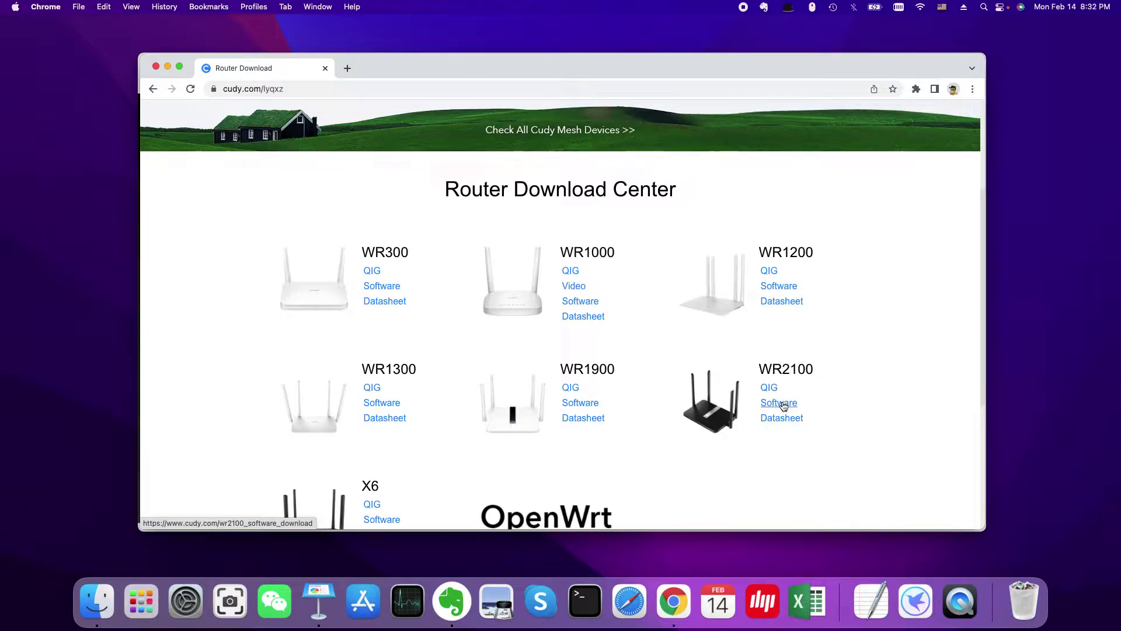
pyautogui.click(783, 406)
pyautogui.scroll(-3, 631, 358)
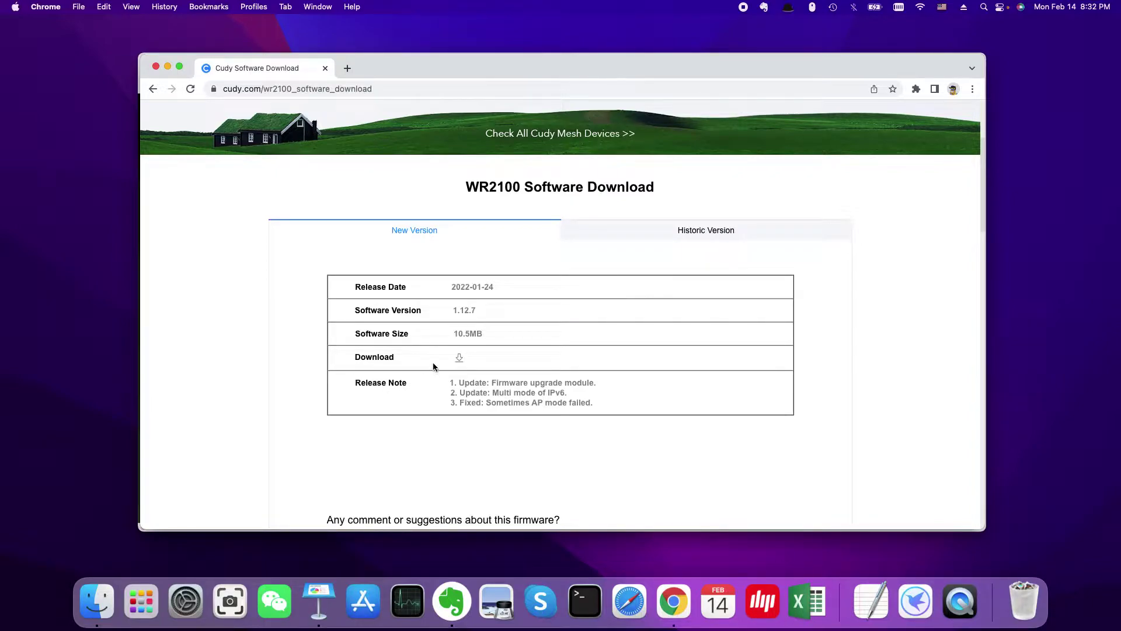
pyautogui.click(459, 358)
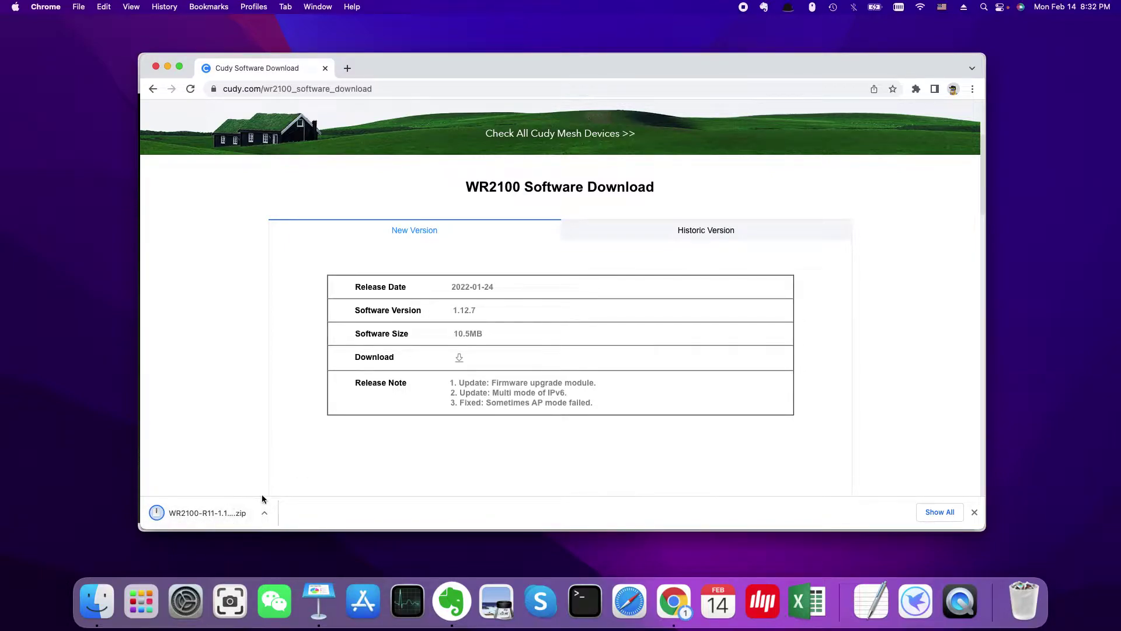
# Open the WR2100 firmware zip in Finder's Downloads folder with iZip Unarchiver
pyautogui.click(95, 602)
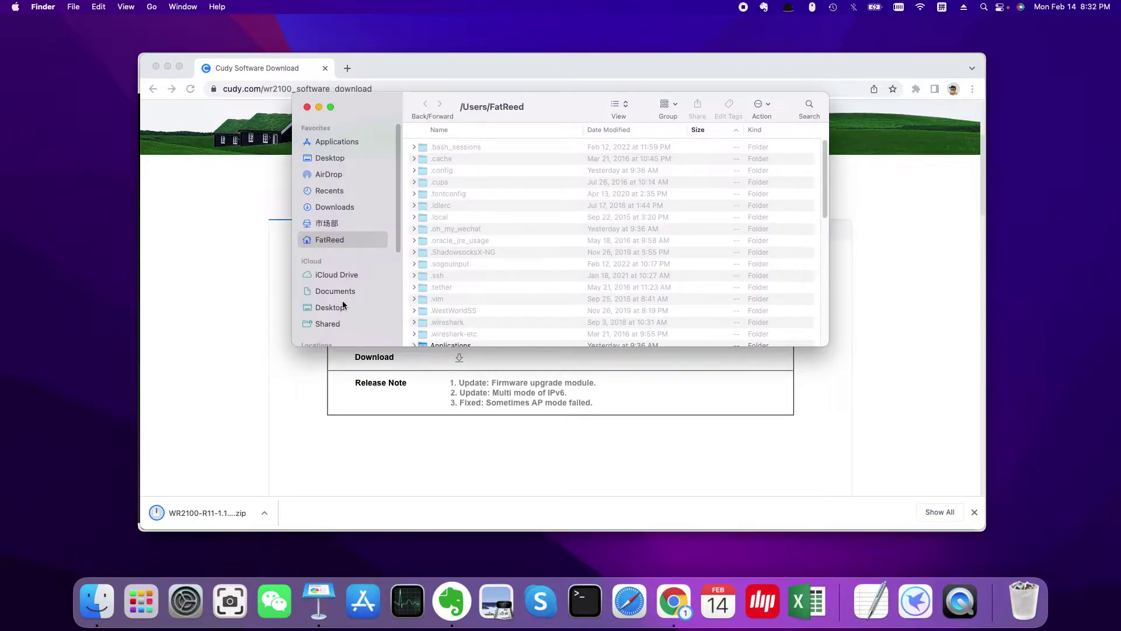
pyautogui.click(342, 191)
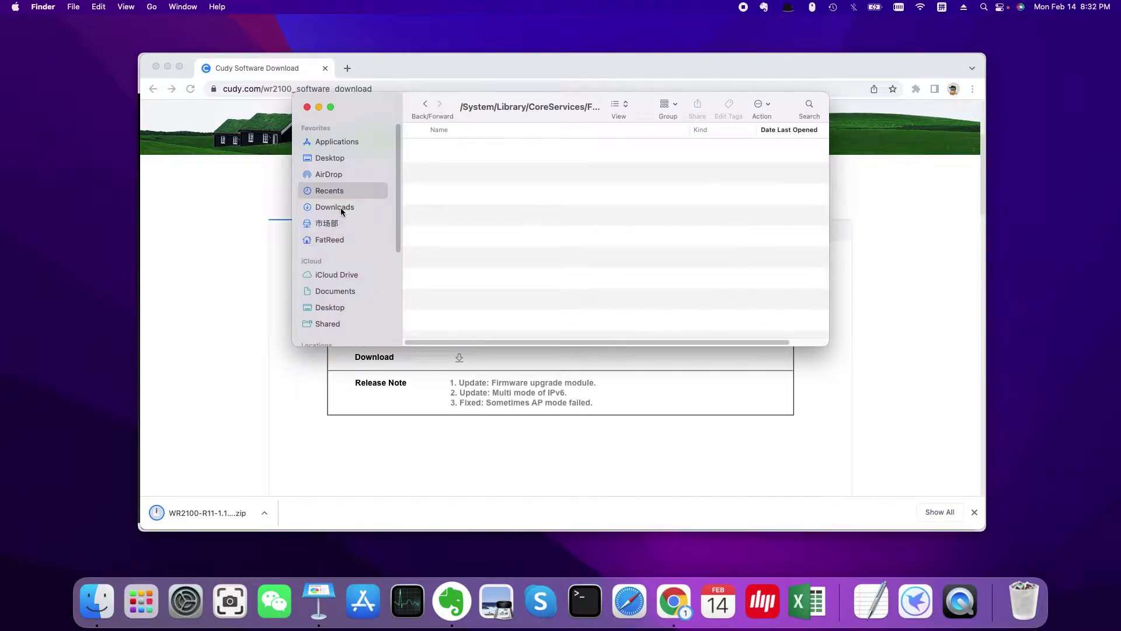
pyautogui.click(342, 208)
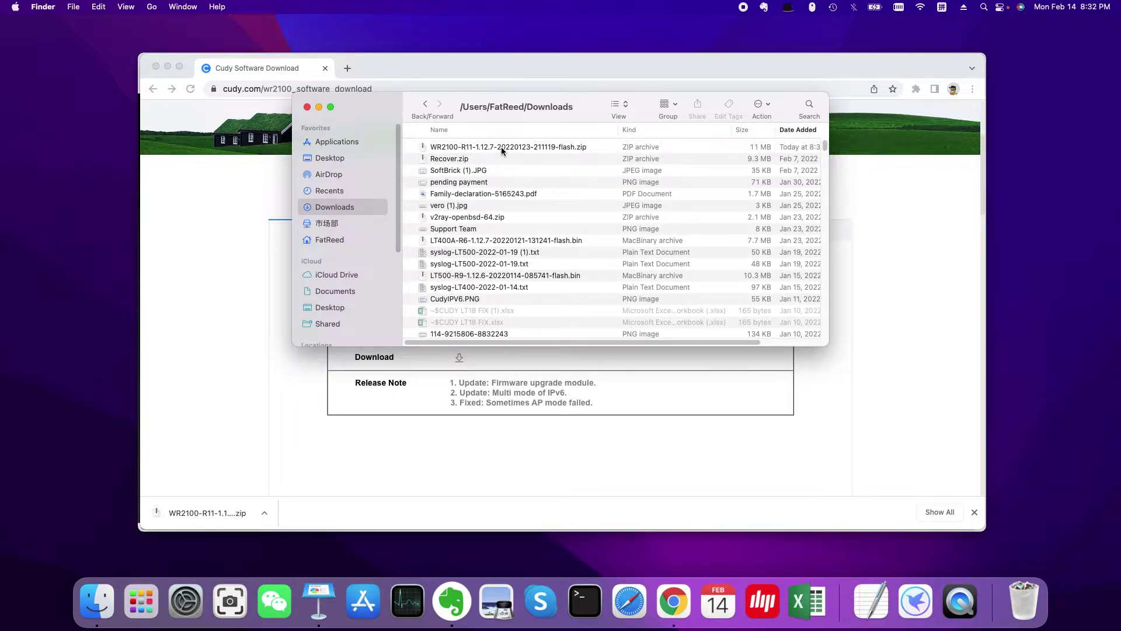
pyautogui.rightClick(560, 148)
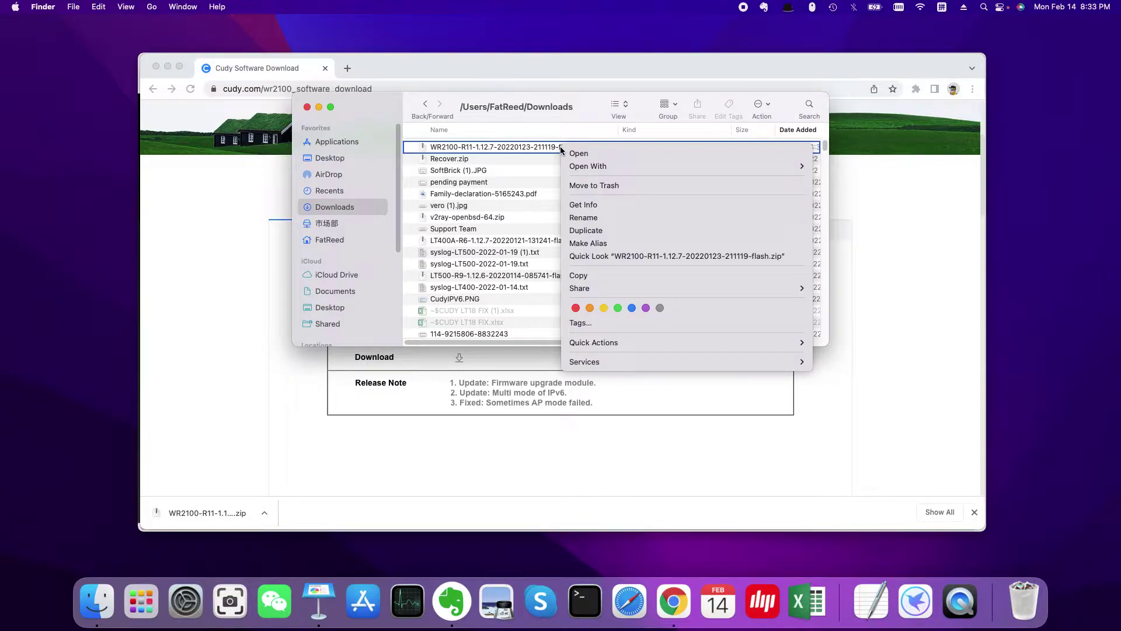
pyautogui.moveTo(583, 166)
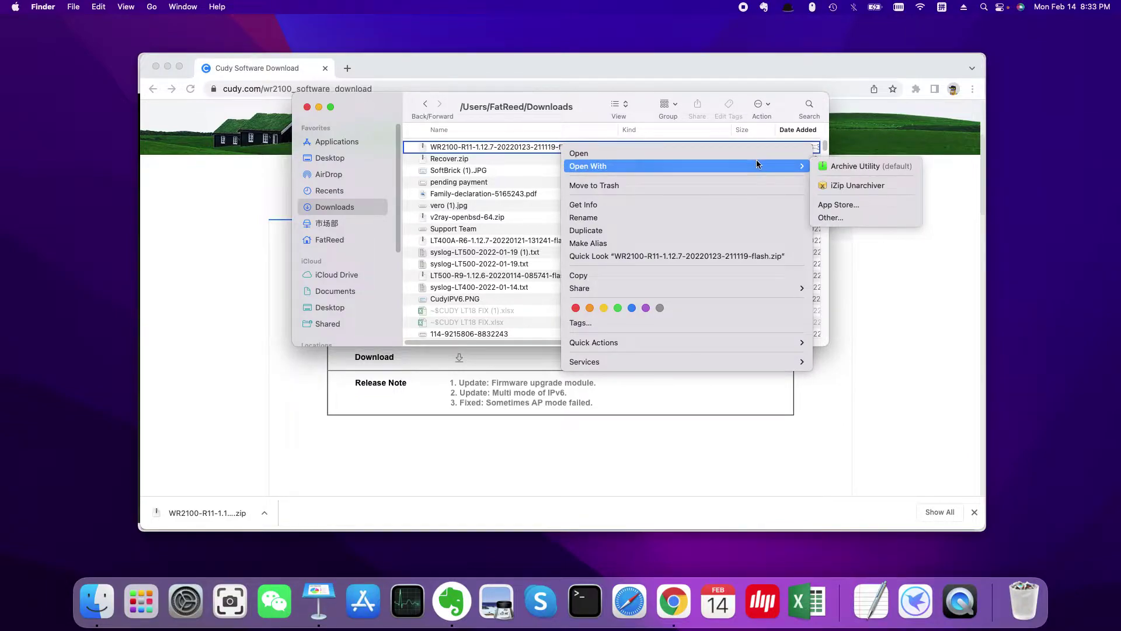
pyautogui.click(833, 186)
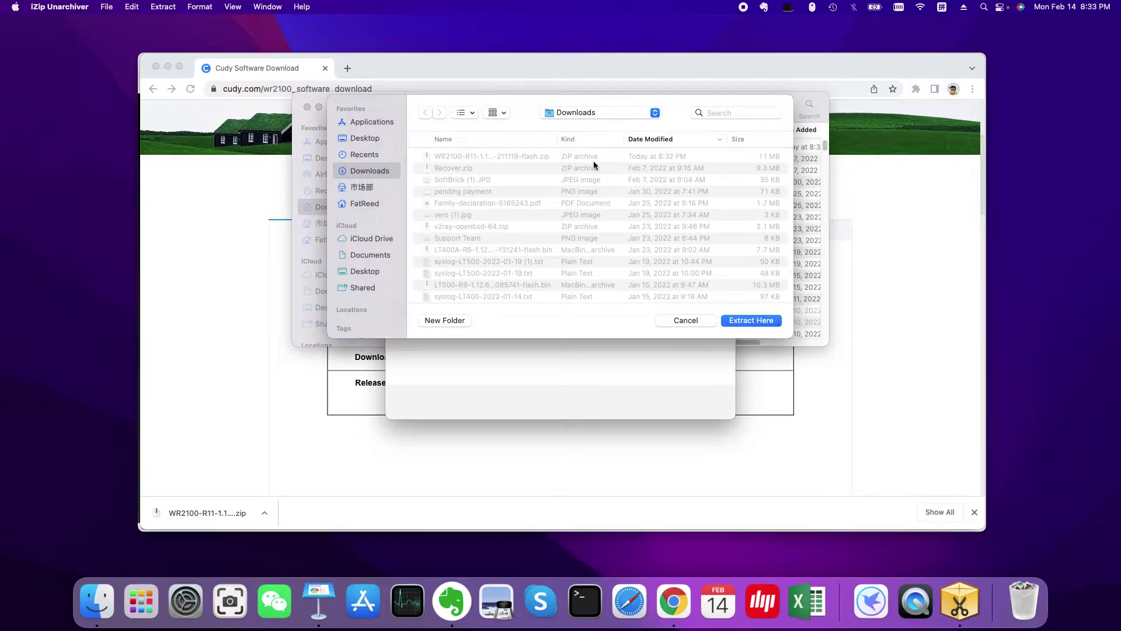
# Extract the firmware zip into Downloads and close the iZip Extract and Welcome windows
pyautogui.click(751, 320)
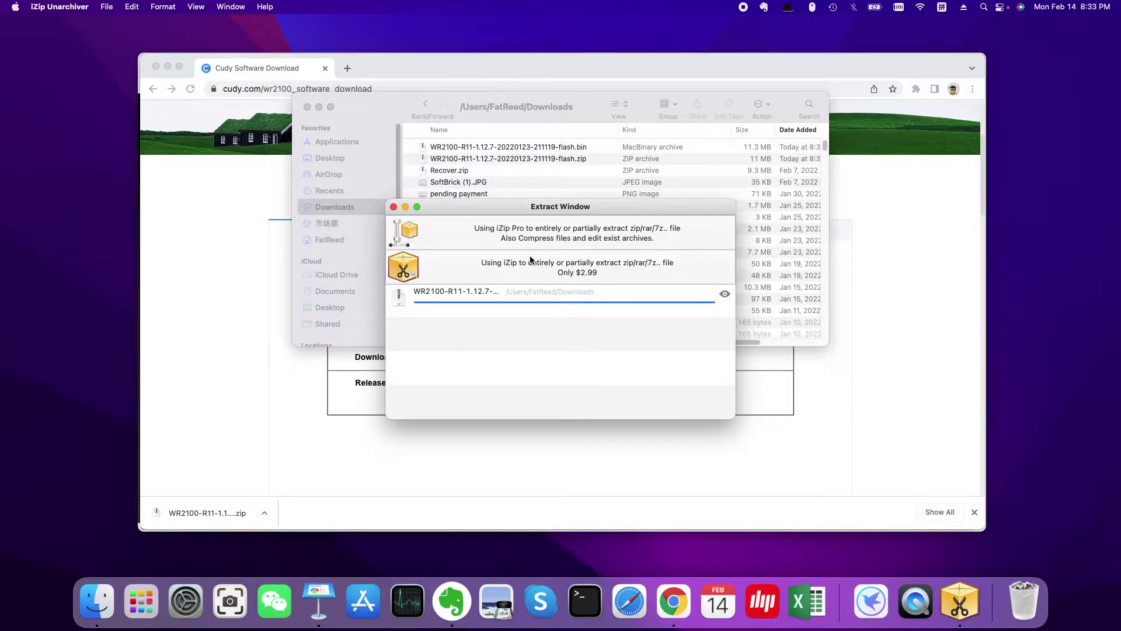
pyautogui.click(394, 207)
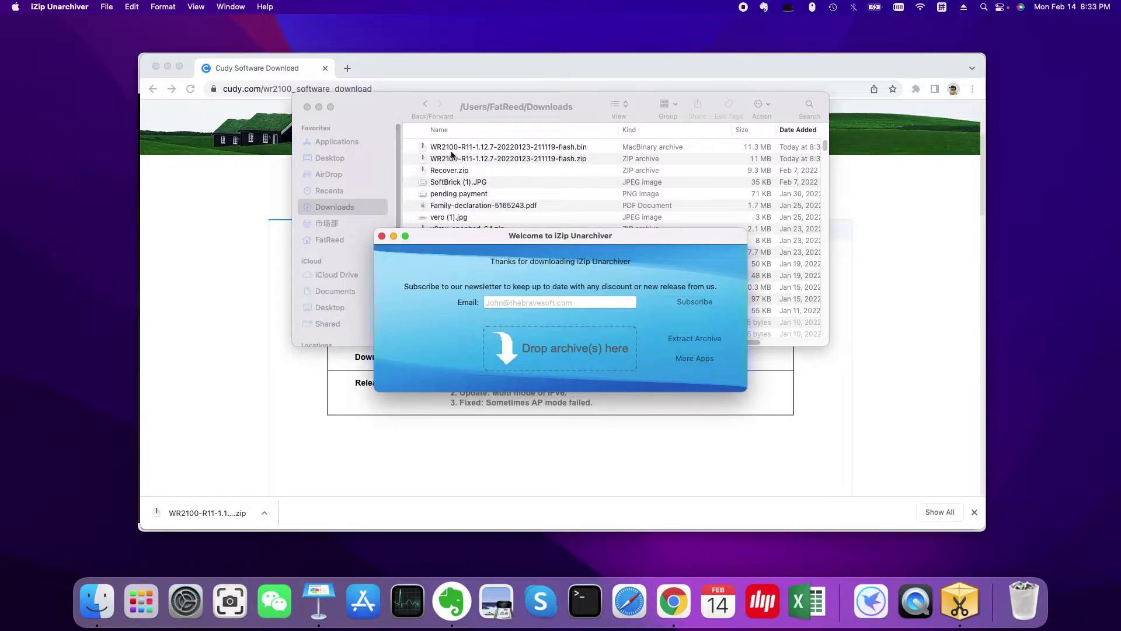
pyautogui.click(384, 237)
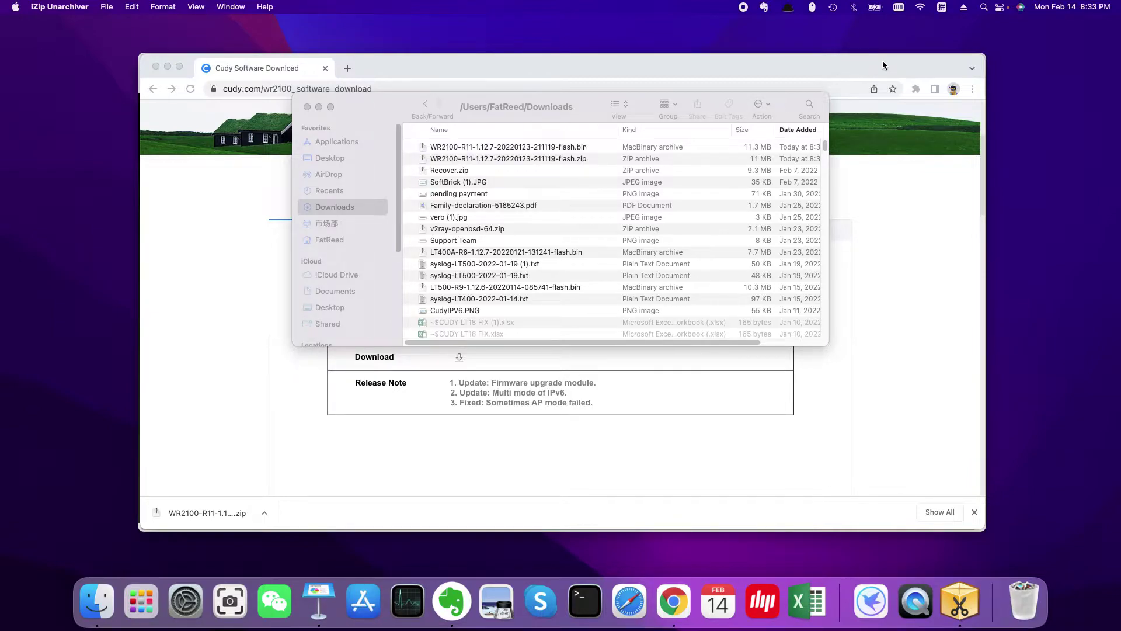
# Check the available Wi-Fi networks, then bring the Chrome window back to the front
pyautogui.click(920, 9)
pyautogui.click(920, 9)
pyautogui.click(920, 8)
pyautogui.click(804, 59)
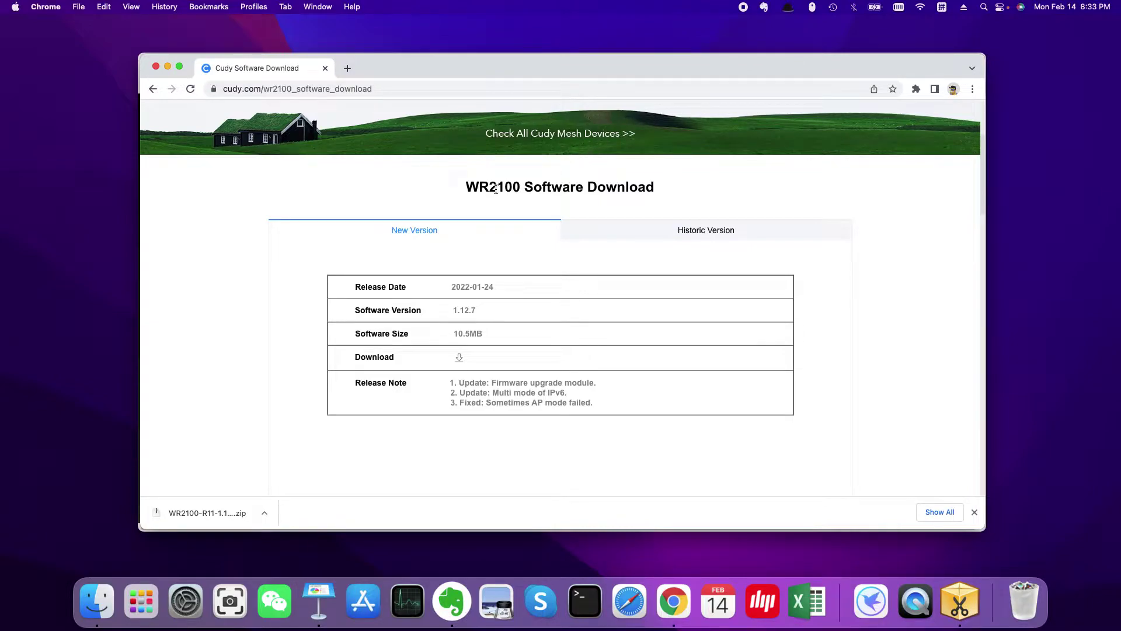
# Confirm the router Wi-Fi connection, then load cudy.net/ in a new Chrome tab
pyautogui.click(920, 8)
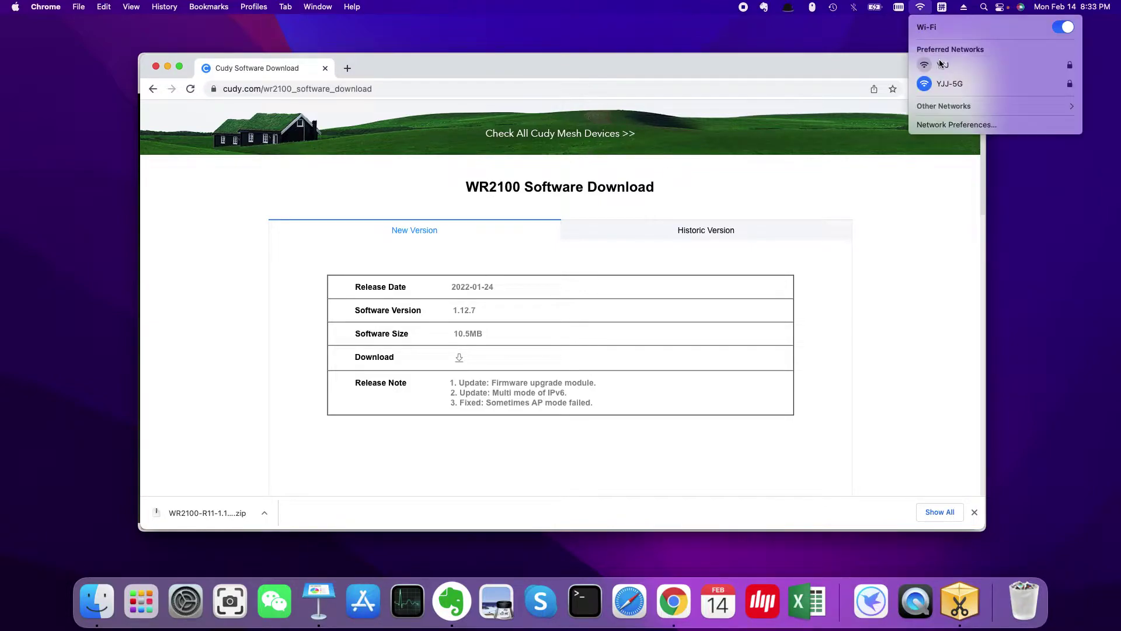
pyautogui.click(707, 75)
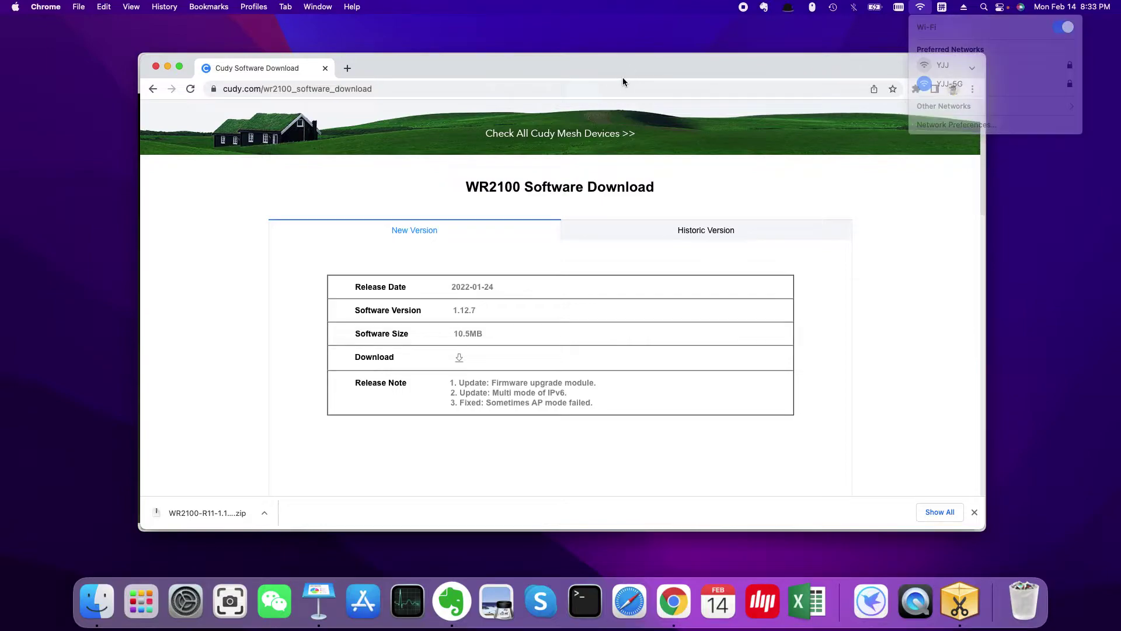
pyautogui.click(349, 68)
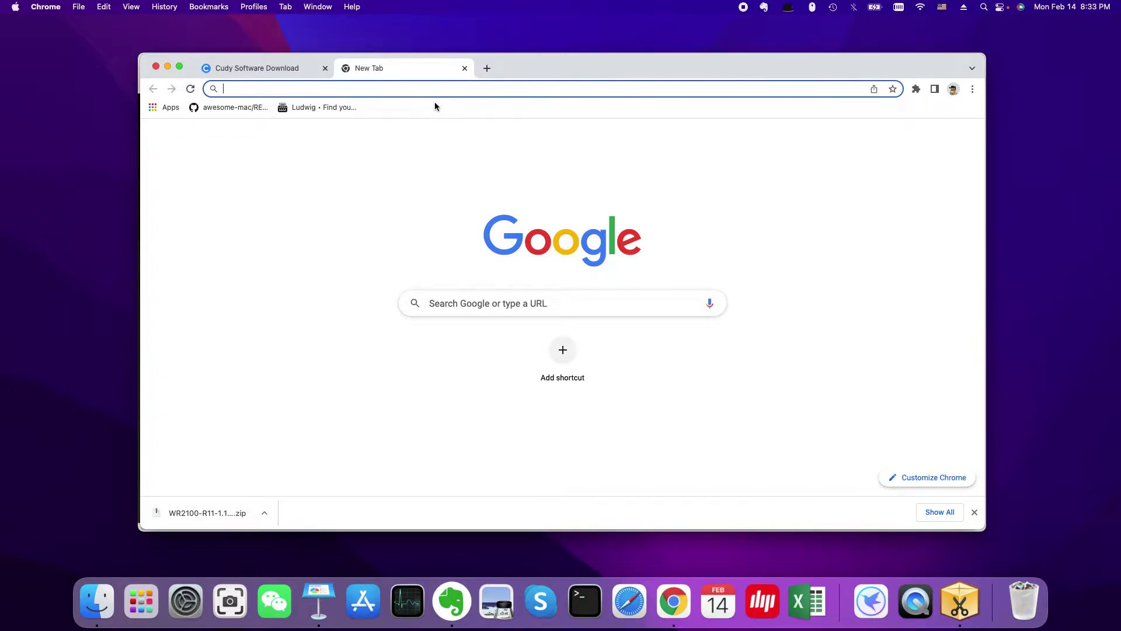
pyautogui.write('cudy.')
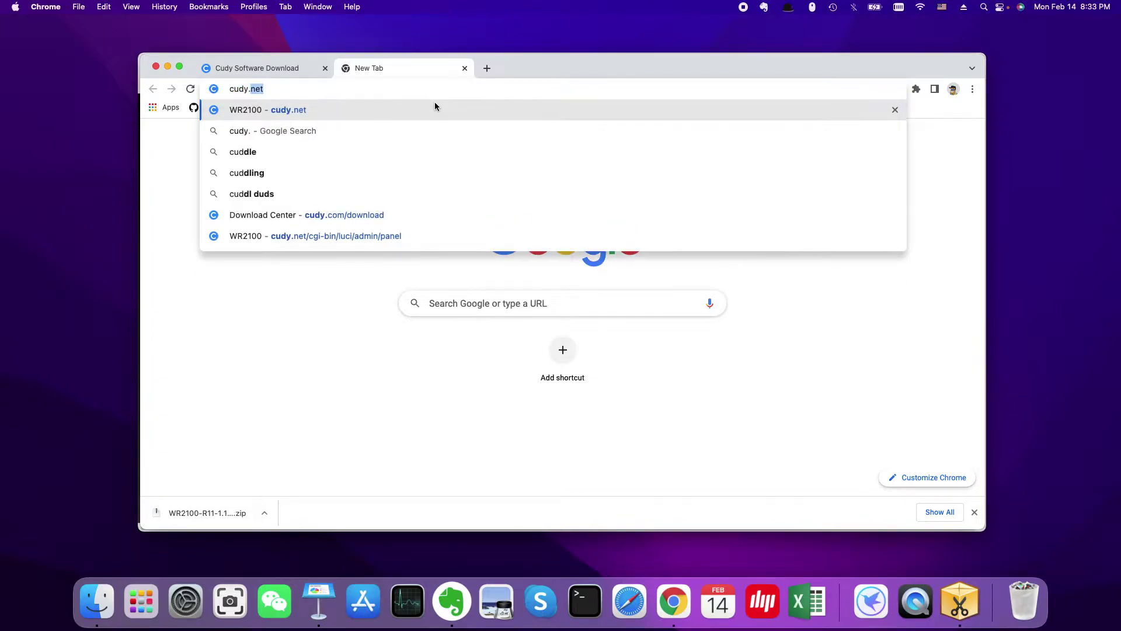
pyautogui.write('net/')
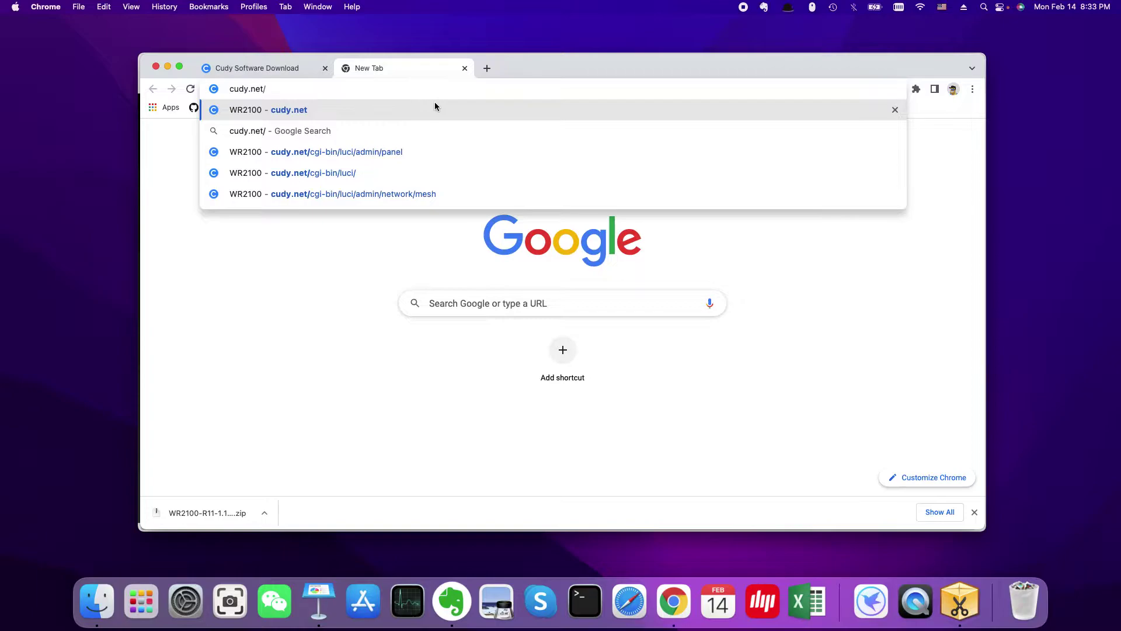
pyautogui.press('Return')
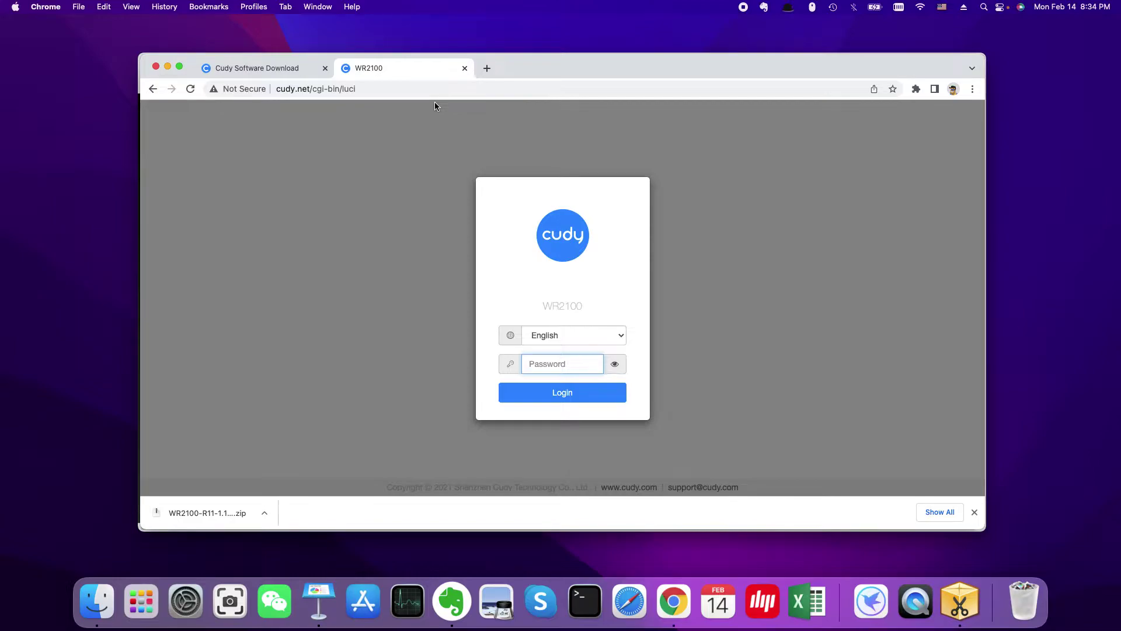
pyautogui.write('••••••••••••')
pyautogui.press('Return')
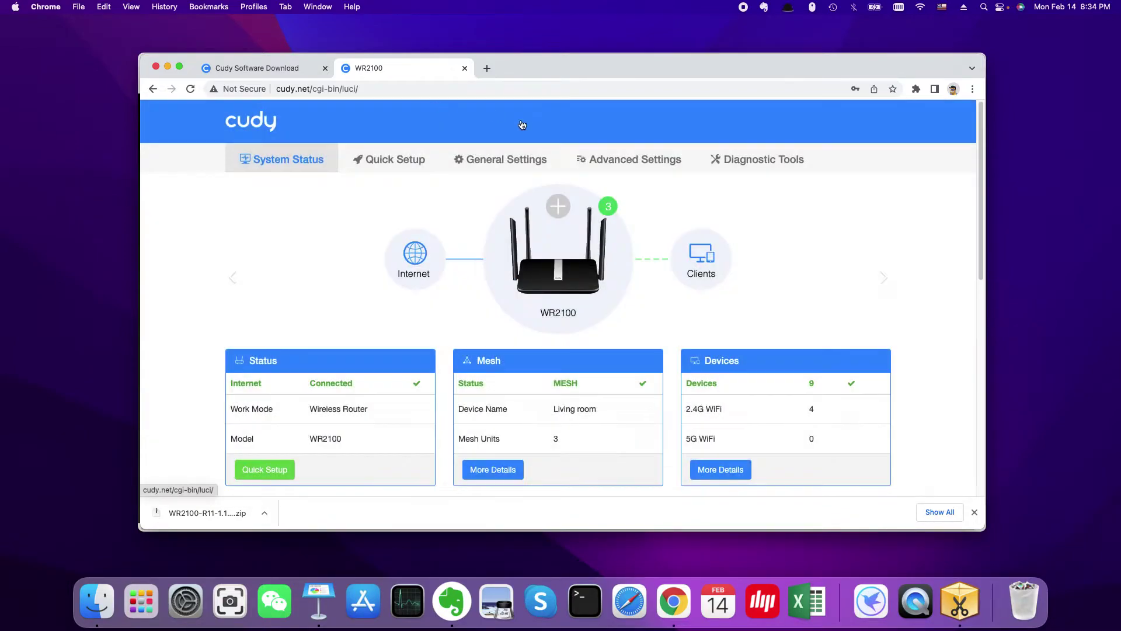
pyautogui.click(974, 512)
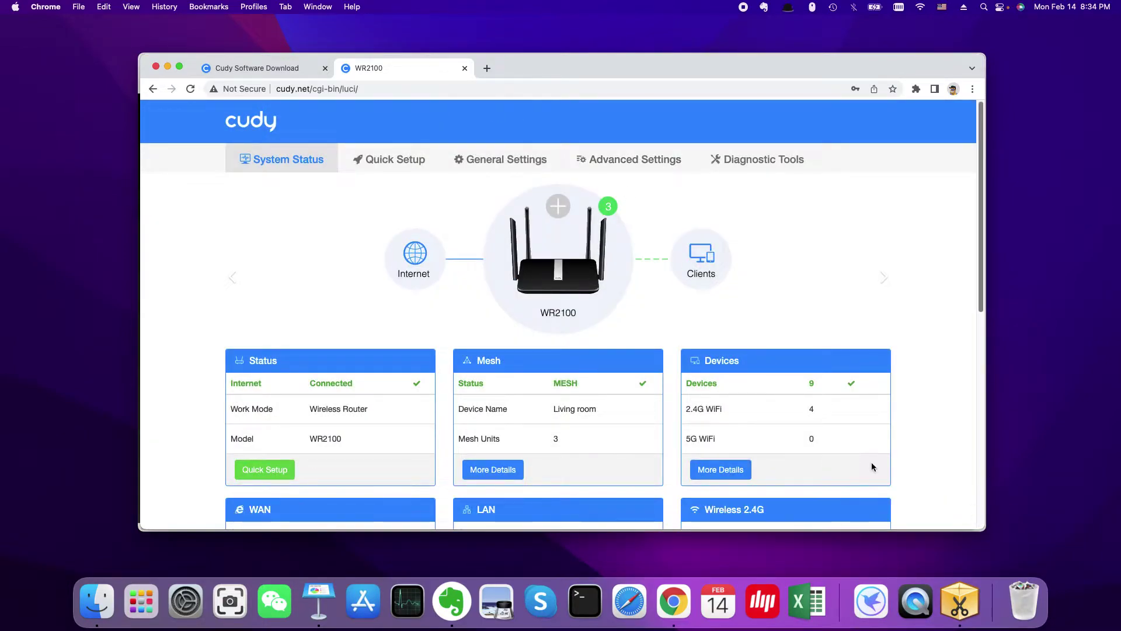
pyautogui.scroll(-3, 367, 222)
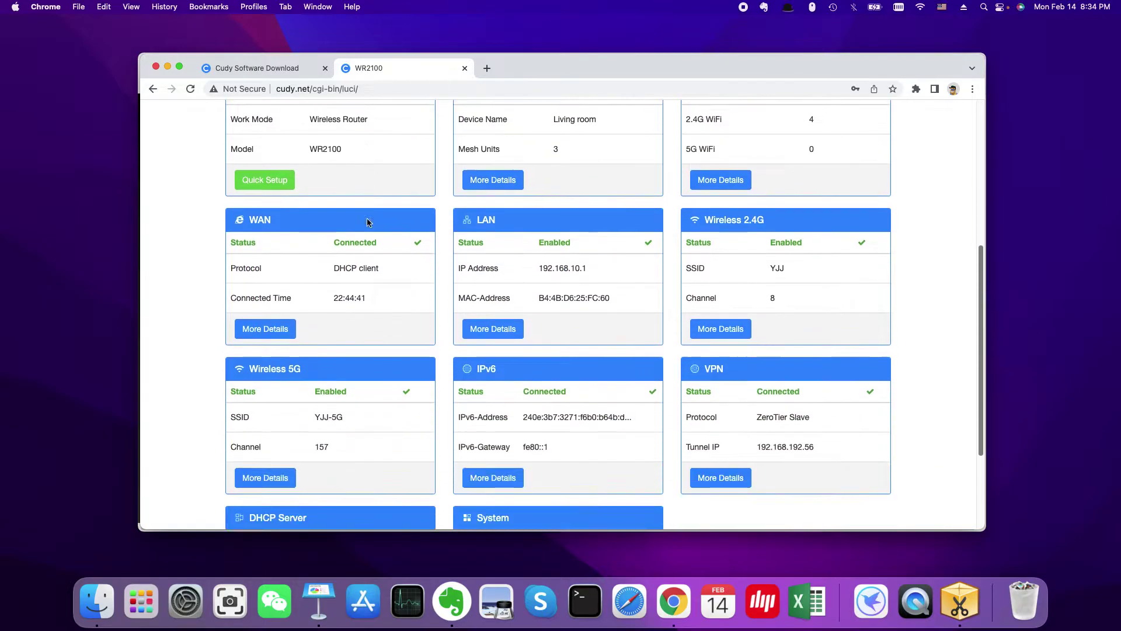
pyautogui.scroll(-3, 374, 240)
pyautogui.scroll(10, 409, 293)
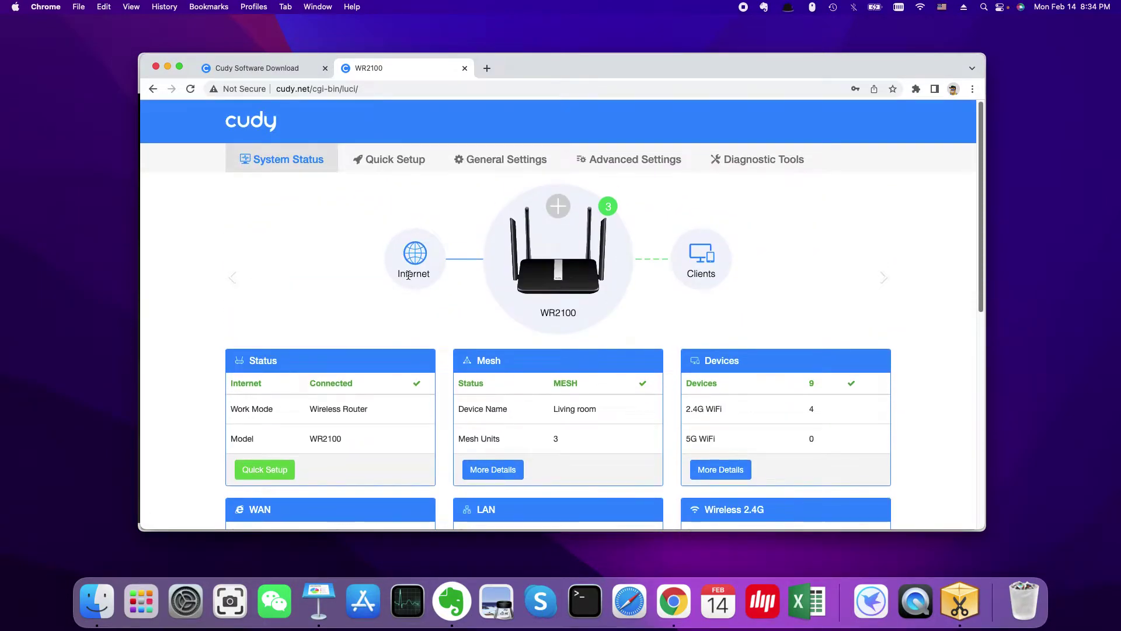
pyautogui.scroll(-3, 409, 274)
pyautogui.scroll(3, 419, 269)
pyautogui.click(623, 165)
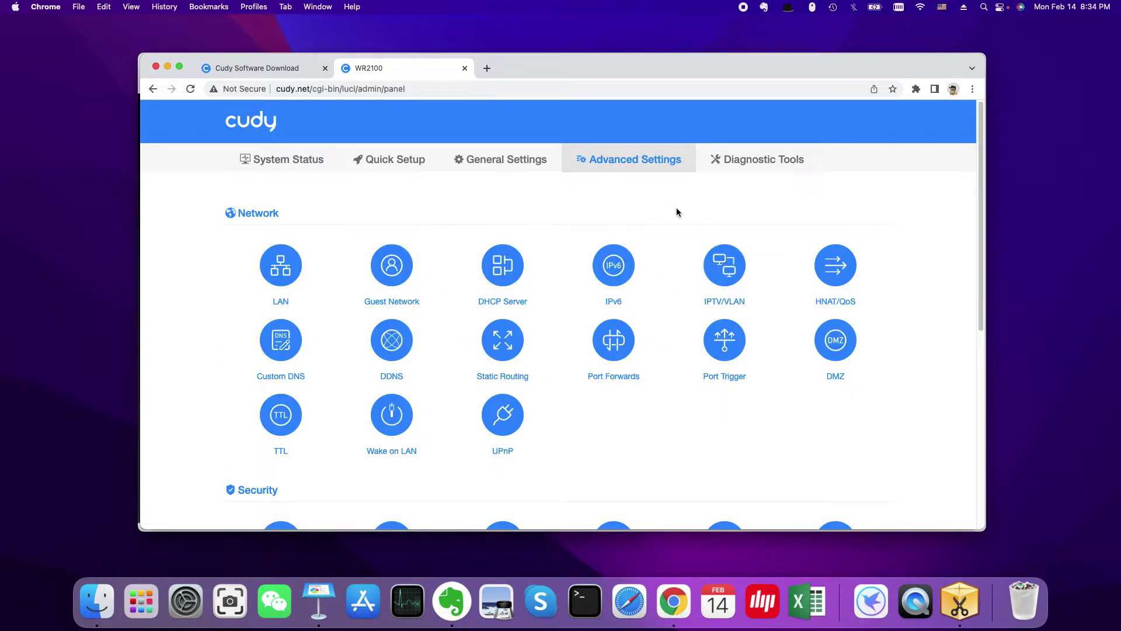
# Open the Firmware upgrade window from the System section of Advanced Settings
pyautogui.scroll(-3, 667, 206)
pyautogui.scroll(3, 665, 207)
pyautogui.scroll(-6, 637, 202)
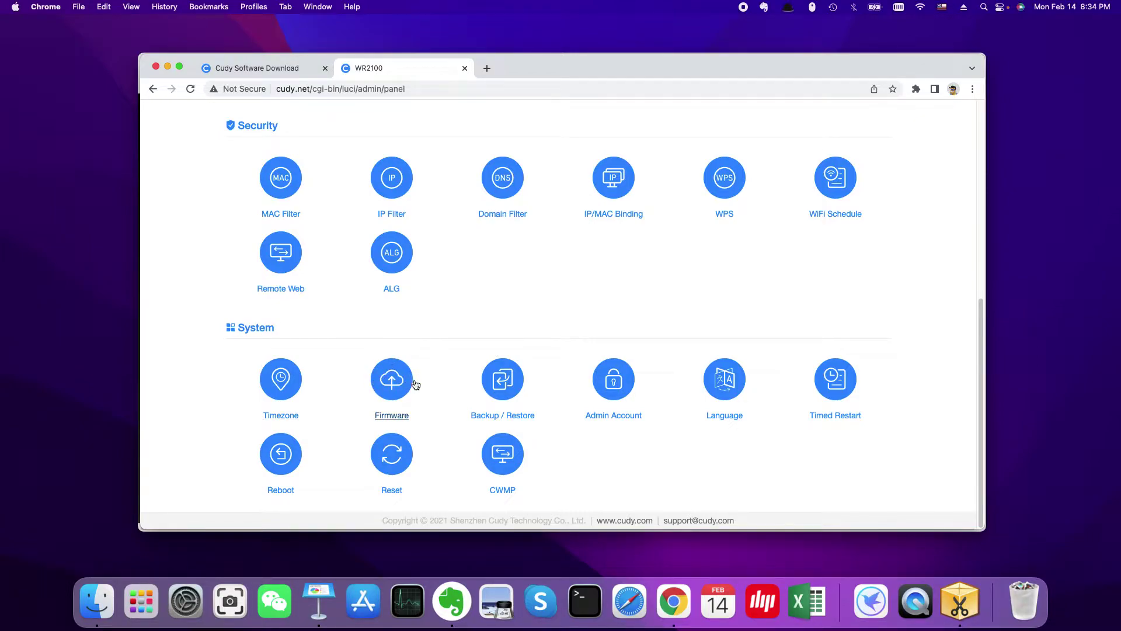
pyautogui.click(388, 382)
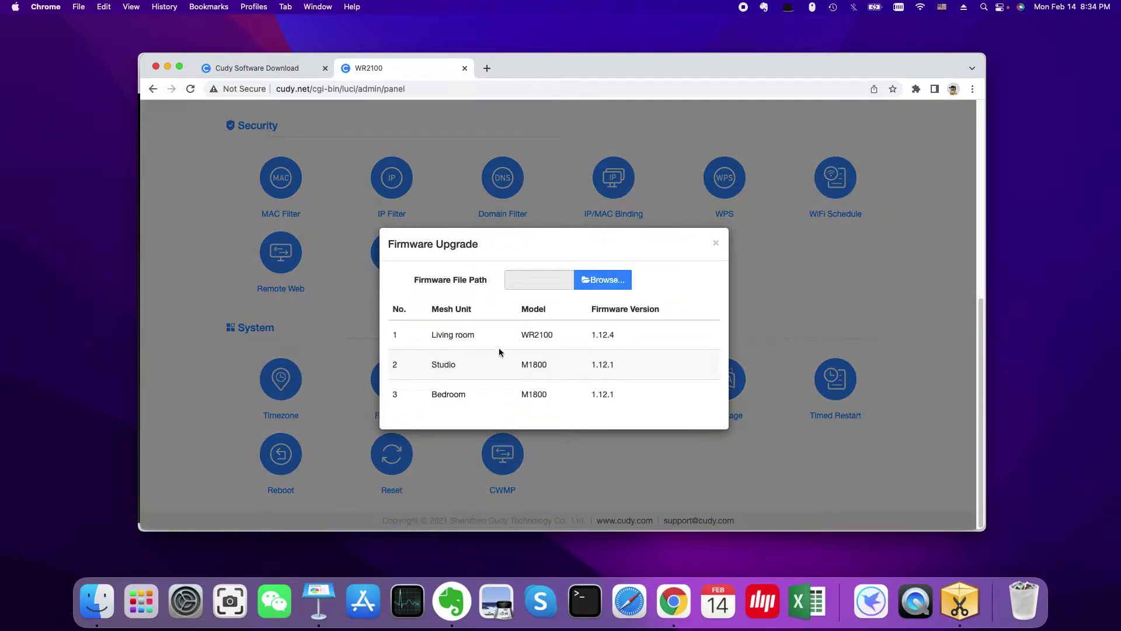
pyautogui.click(607, 281)
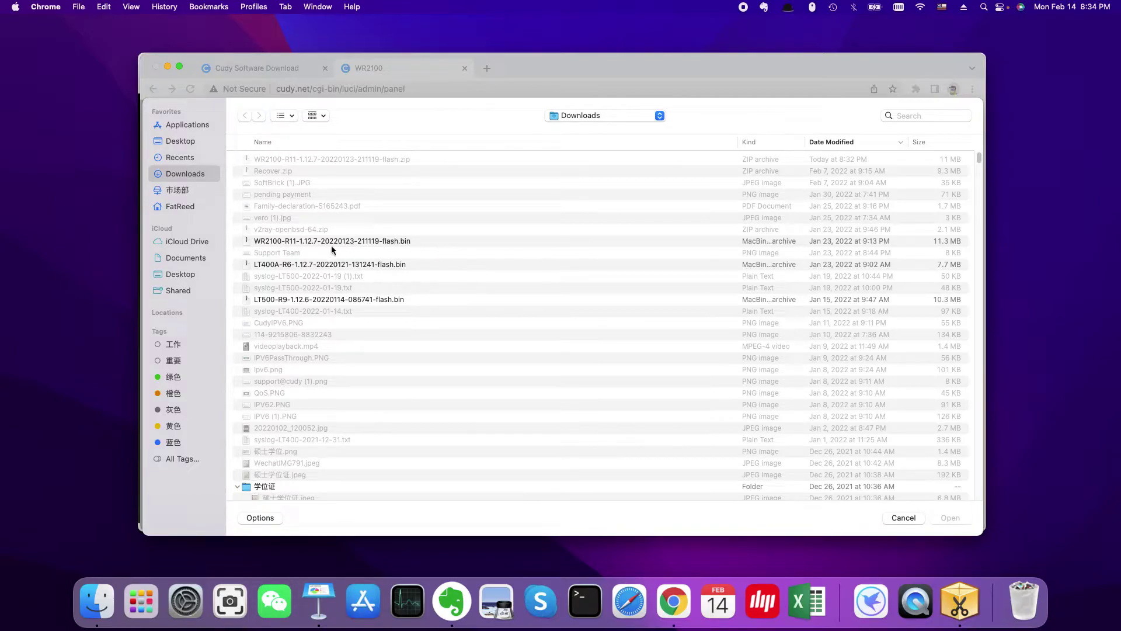
pyautogui.click(402, 242)
pyautogui.click(950, 518)
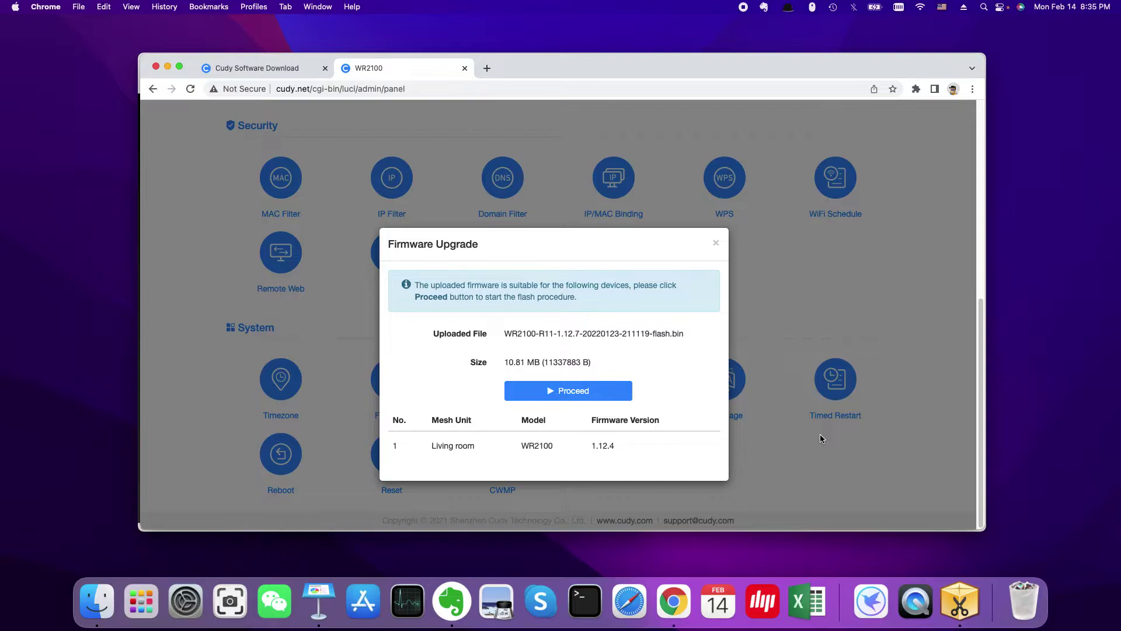
# Proceed with flashing the 1.12.7 firmware and wait for the upgrade to reach 100%
pyautogui.click(585, 397)
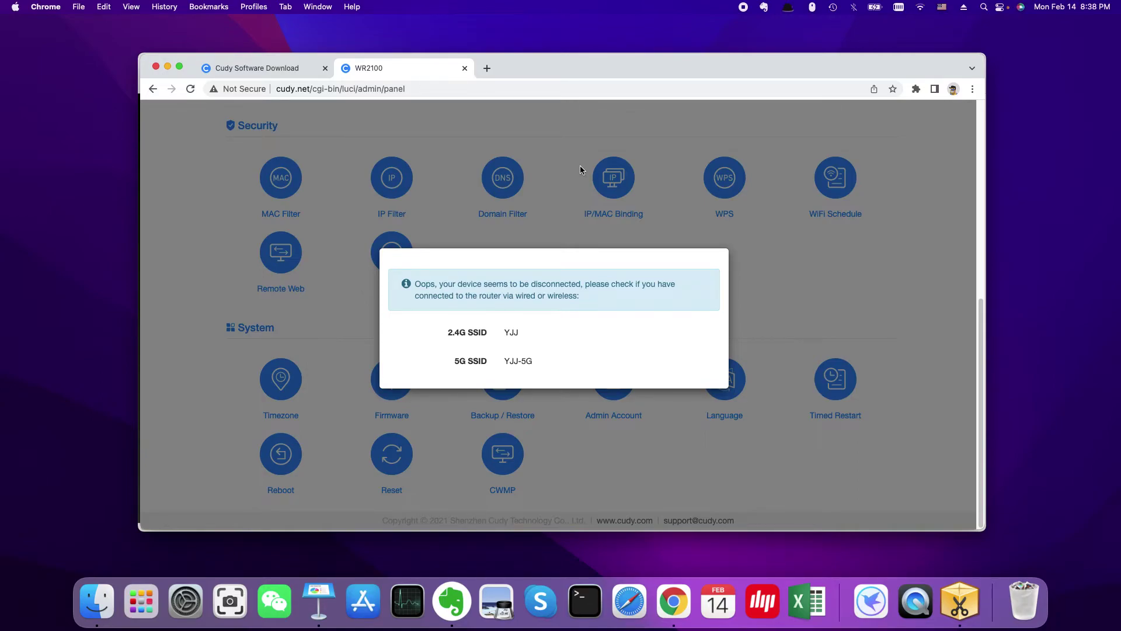
# Highlight the device-disconnected message text on the page
pyautogui.tripleClick(503, 289)
pyautogui.click(601, 280)
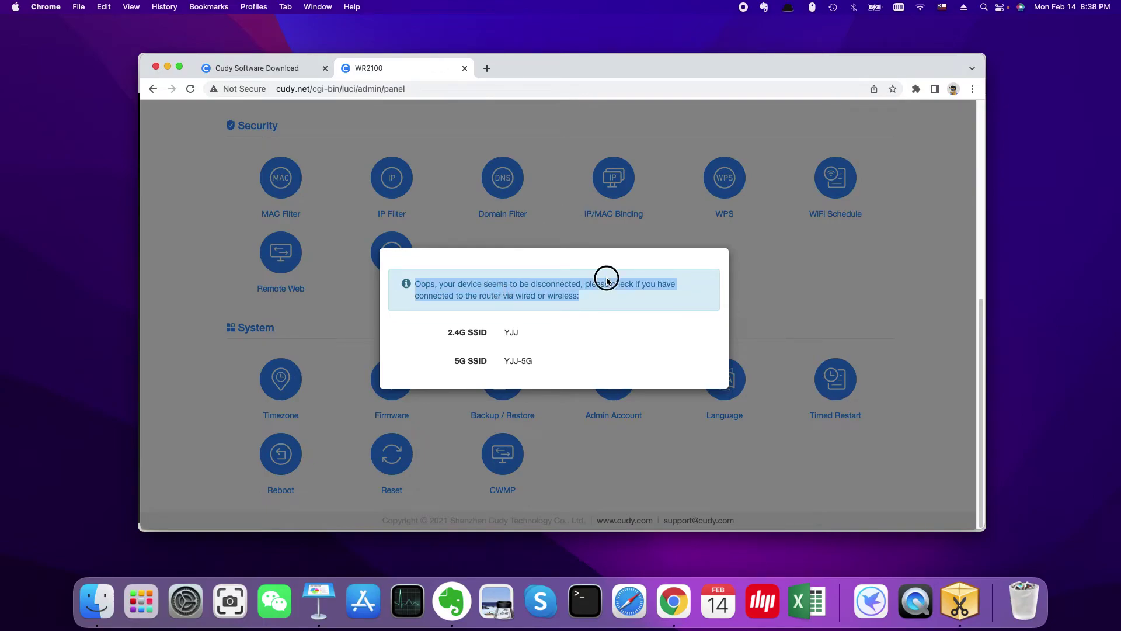
pyautogui.doubleClick(561, 285)
pyautogui.tripleClick(560, 285)
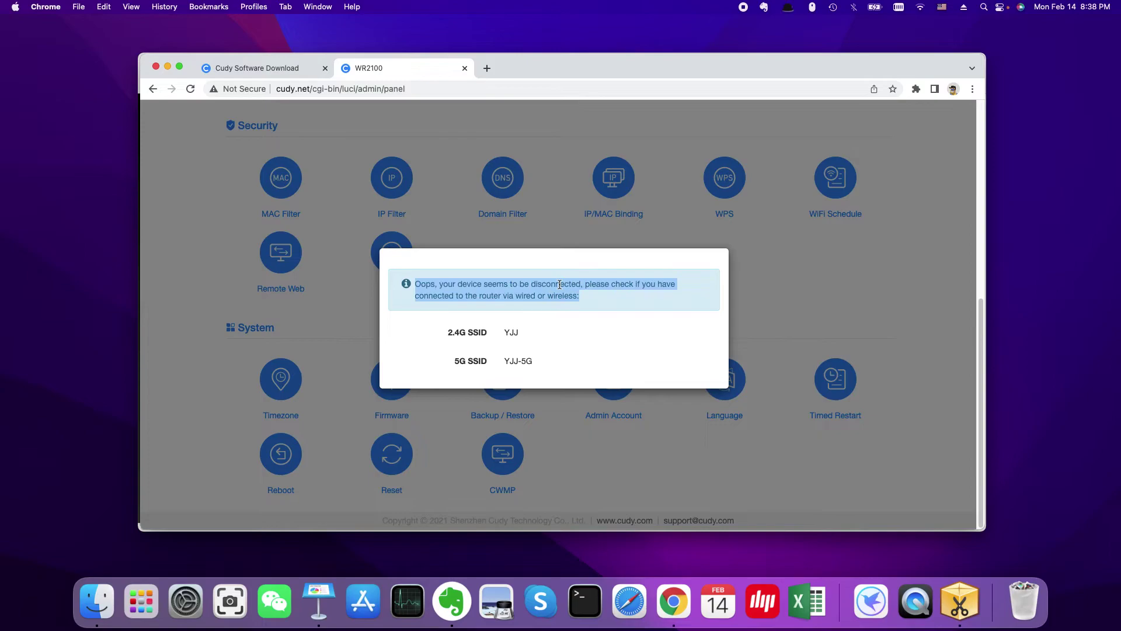
# Reconnect to the YJJ-5G Wi-Fi network and reload the router management page
pyautogui.click(917, 5)
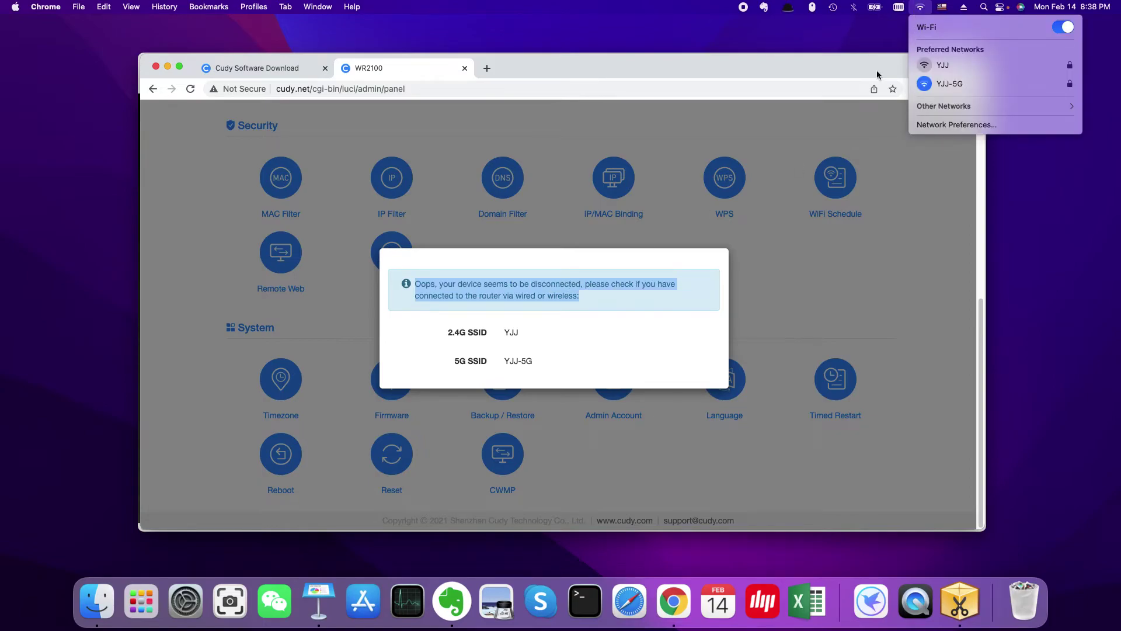
pyautogui.click(943, 86)
pyautogui.click(191, 89)
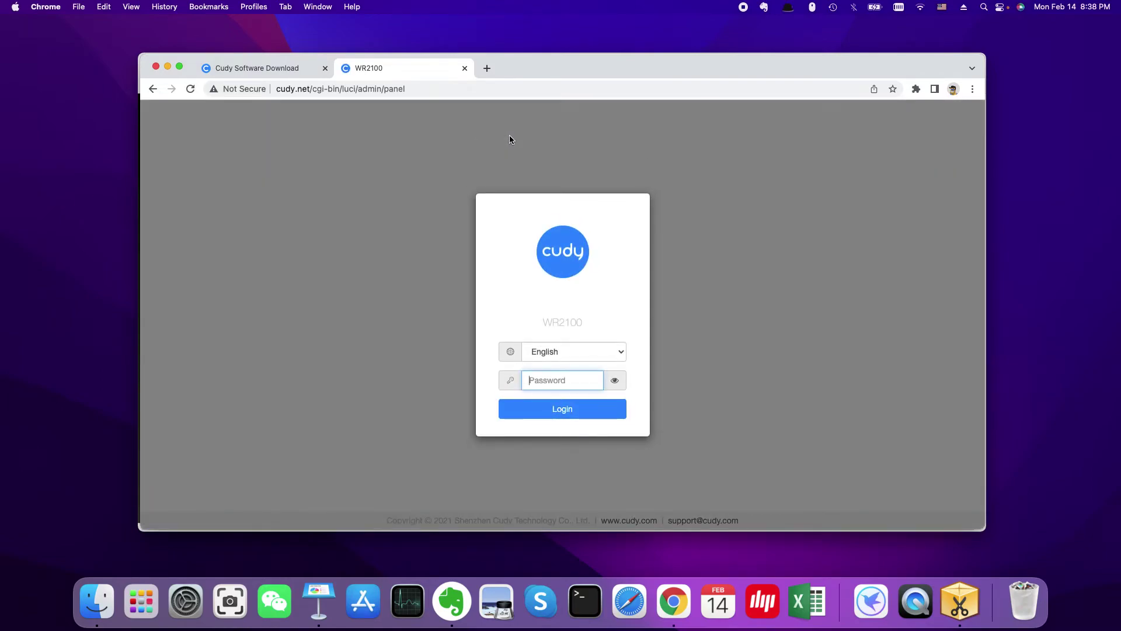
# Log back into the router with the admin password, re-entering it after the invalid-password error
pyautogui.write('•••••')
pyautogui.press('Return')
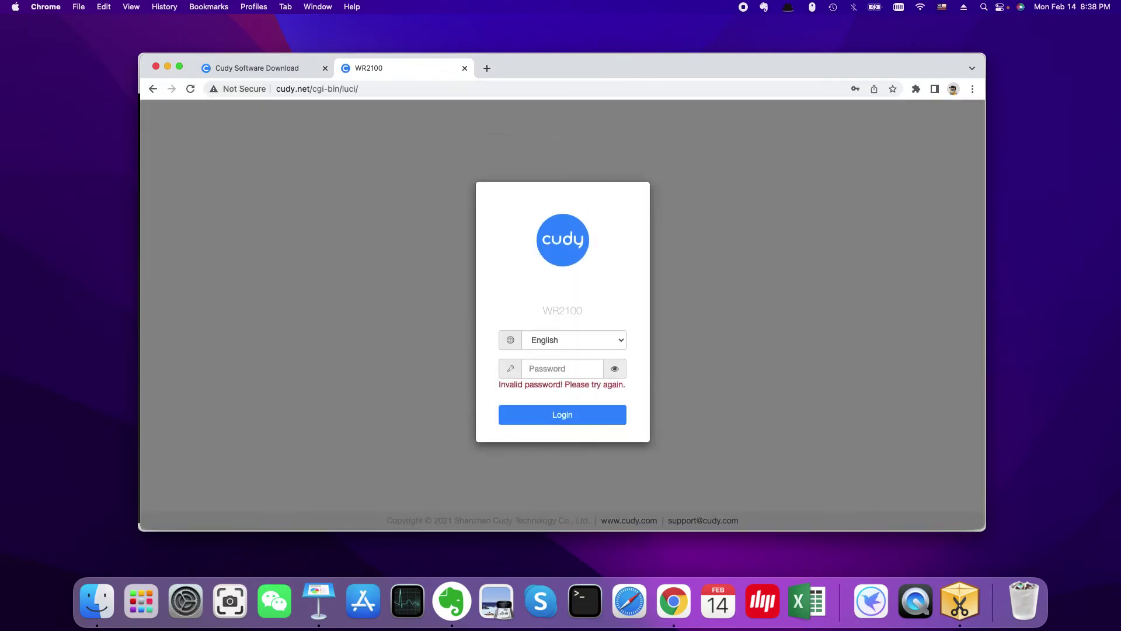
pyautogui.write('••')
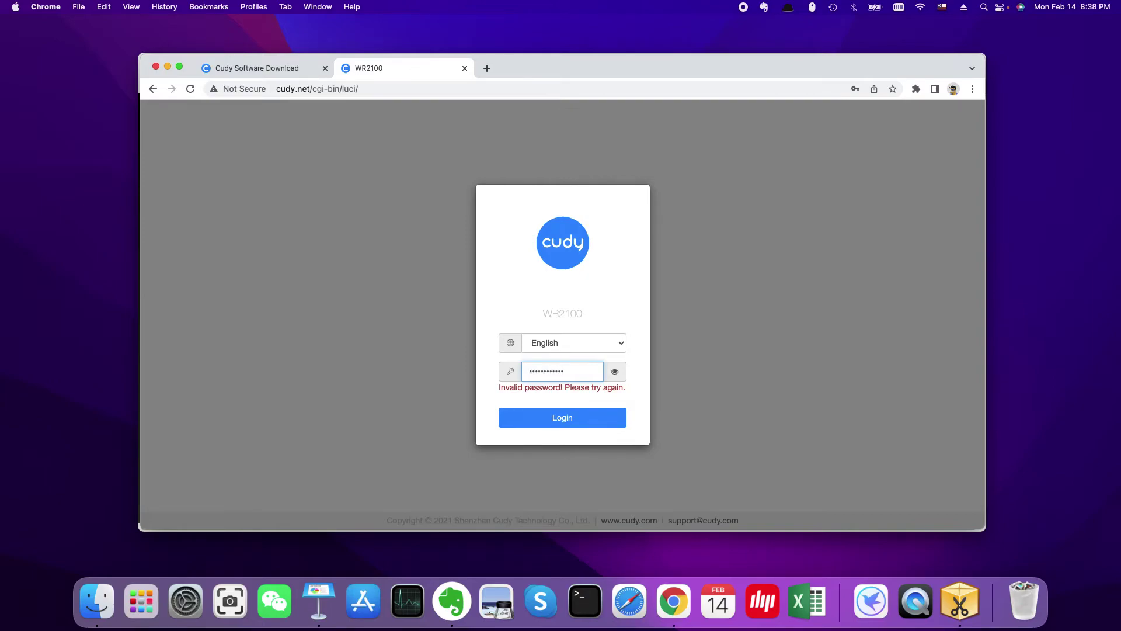
pyautogui.write('••••••••••')
pyautogui.press('Return')
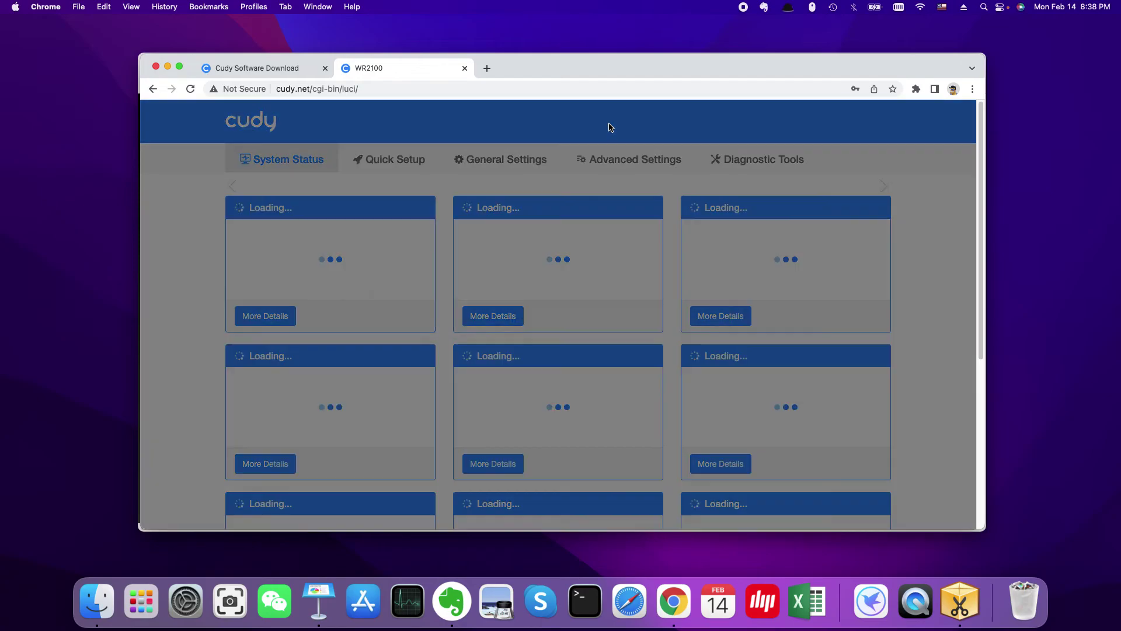
# Highlight the System card's Firmware Version, showing 1.12.7 US, on the dashboard
pyautogui.scroll(-10, 573, 424)
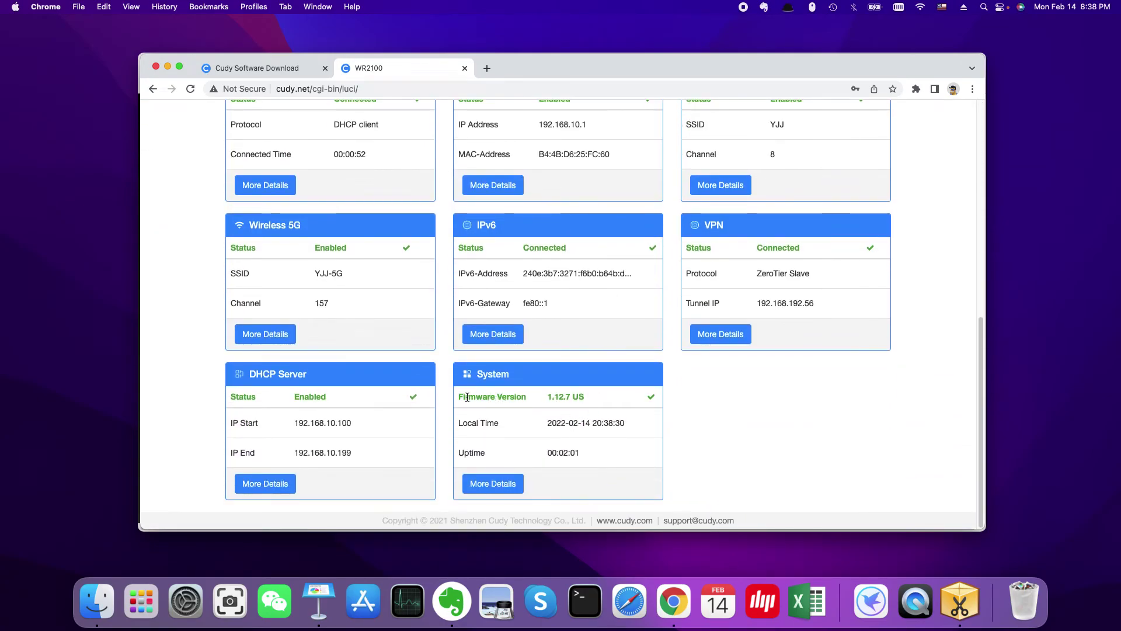
pyautogui.moveTo(470, 397); pyautogui.dragTo(515, 398)
pyautogui.tripleClick(514, 399)
pyautogui.tripleClick(565, 398)
pyautogui.click(600, 401)
pyautogui.moveTo(600, 400); pyautogui.dragTo(453, 393)
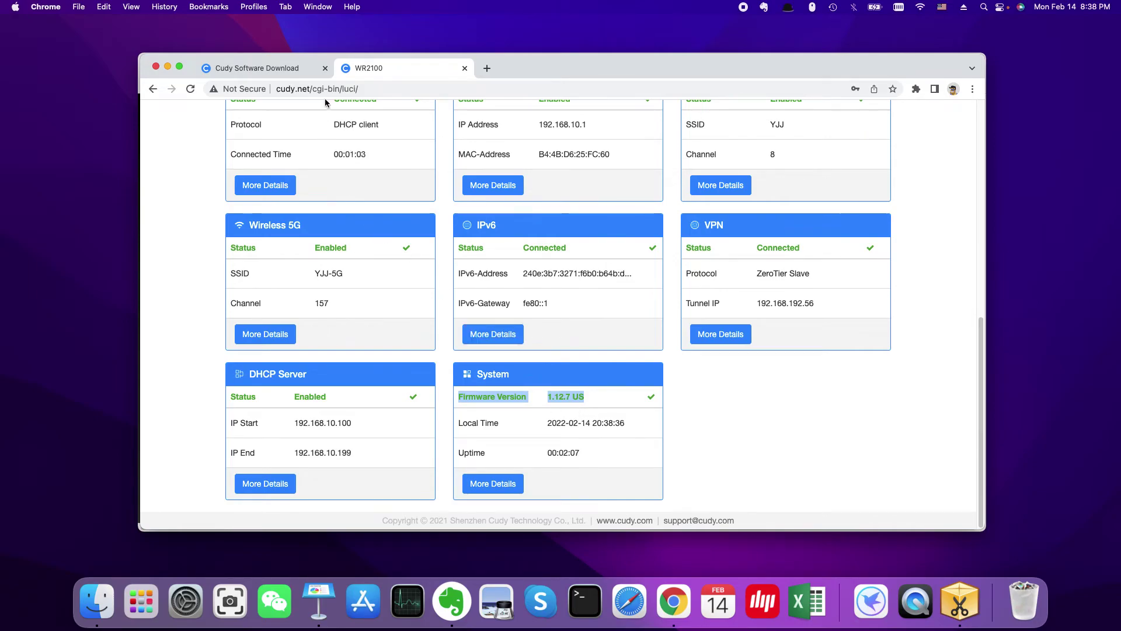
# Confirm it matches version 1.12.7 on Cudy's Software Download page, then return to the dashboard
pyautogui.click(295, 69)
pyautogui.moveTo(477, 309); pyautogui.dragTo(335, 308)
pyautogui.click(407, 66)
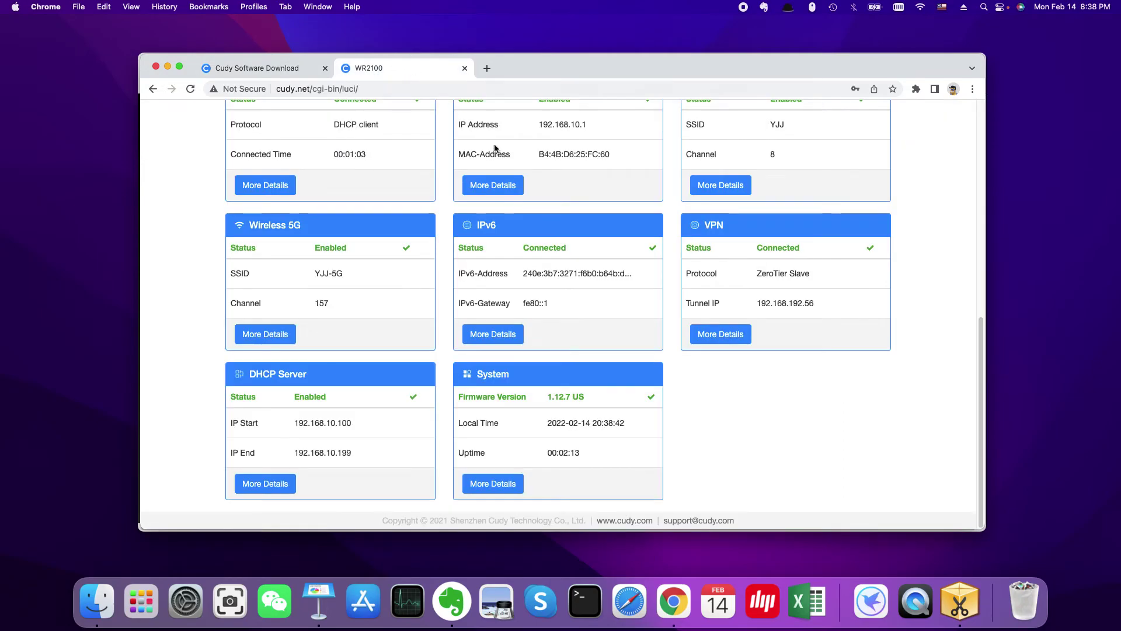
pyautogui.scroll(5, 587, 237)
pyautogui.scroll(2, 589, 239)
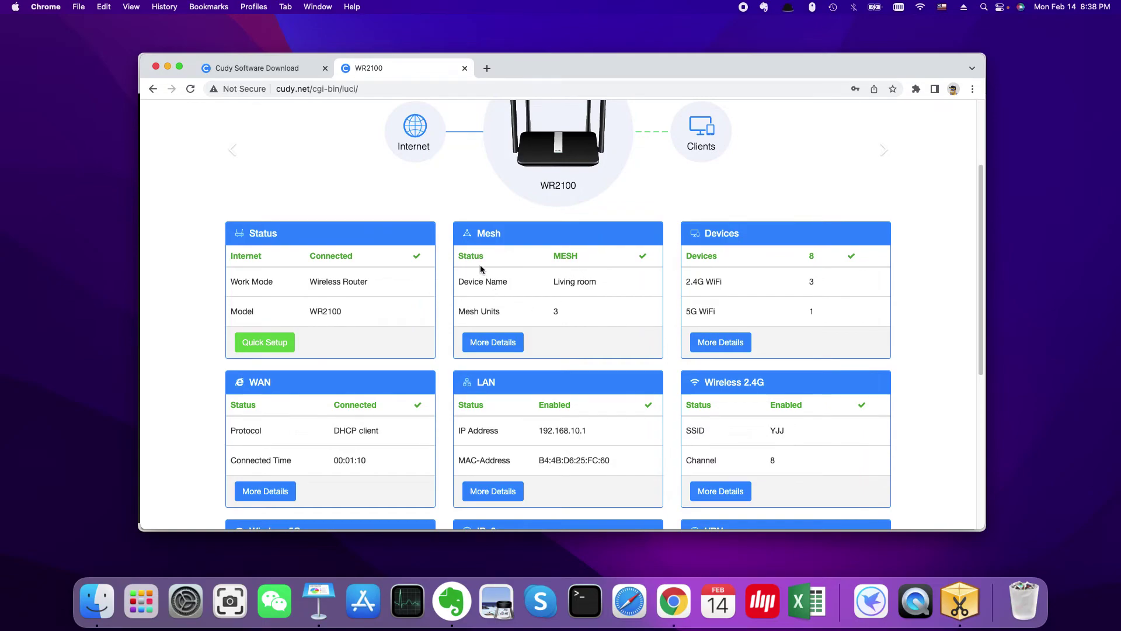
# Open the Mesh details and review the Living room WR2100's Status and Operation tabs, then select the Studio unit
pyautogui.scroll(3, 497, 301)
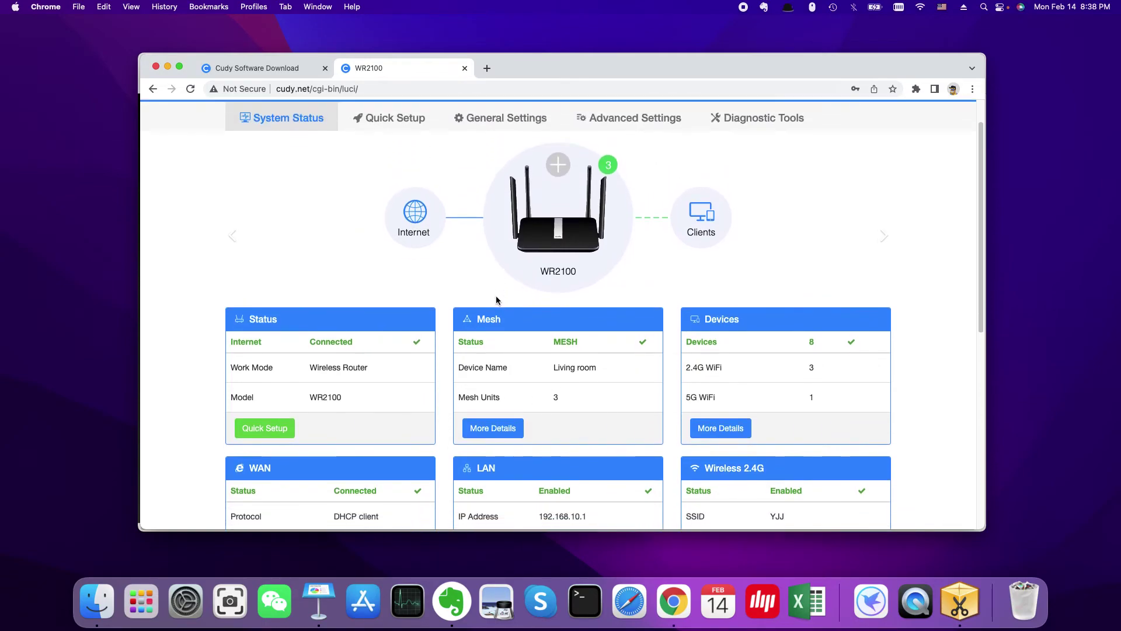
pyautogui.scroll(-2, 496, 299)
pyautogui.click(506, 404)
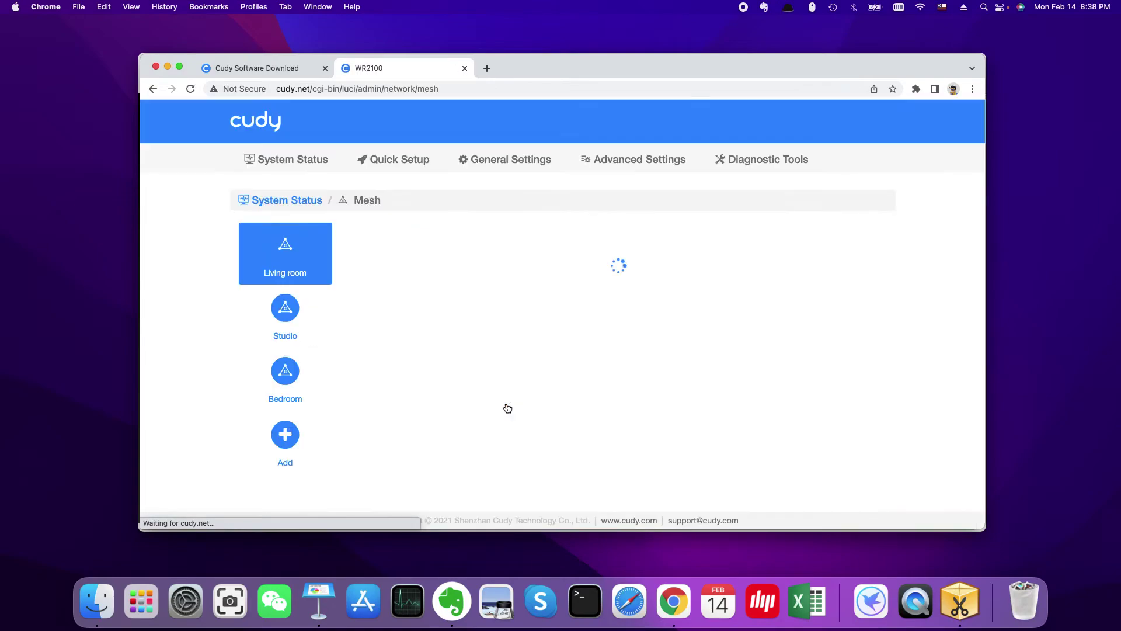
pyautogui.click(422, 236)
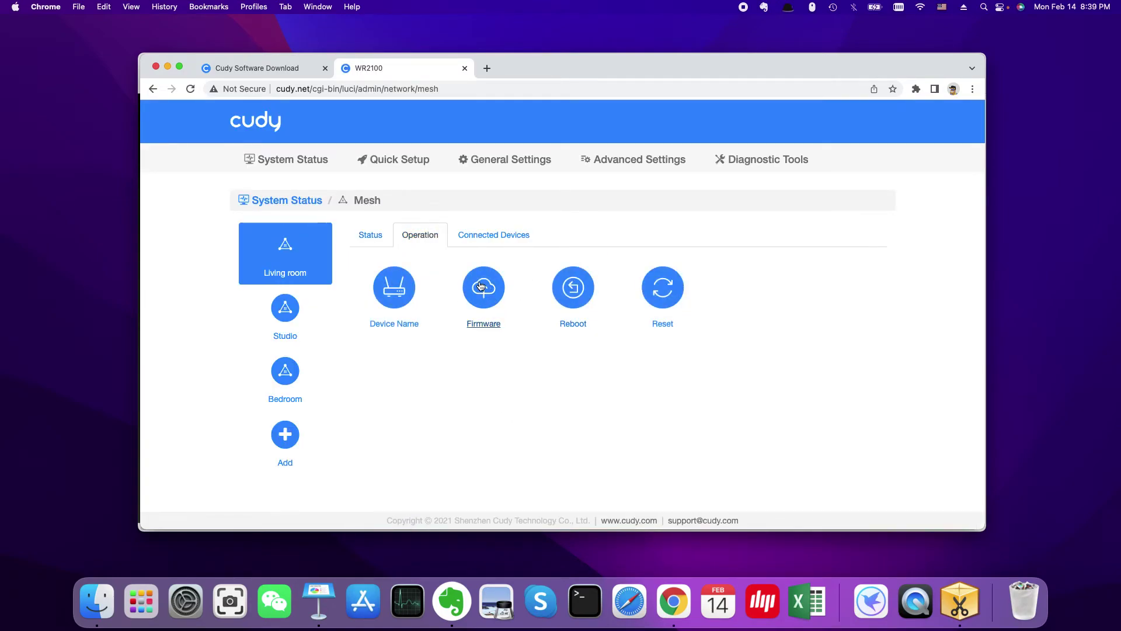
pyautogui.click(372, 240)
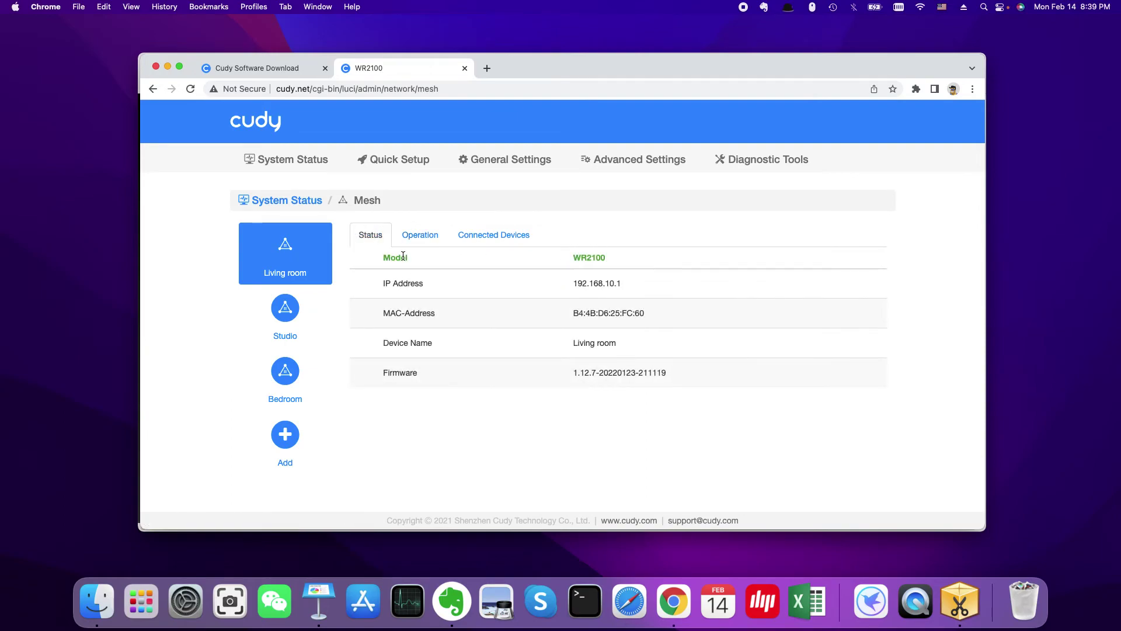
pyautogui.doubleClick(577, 258)
pyautogui.click(435, 240)
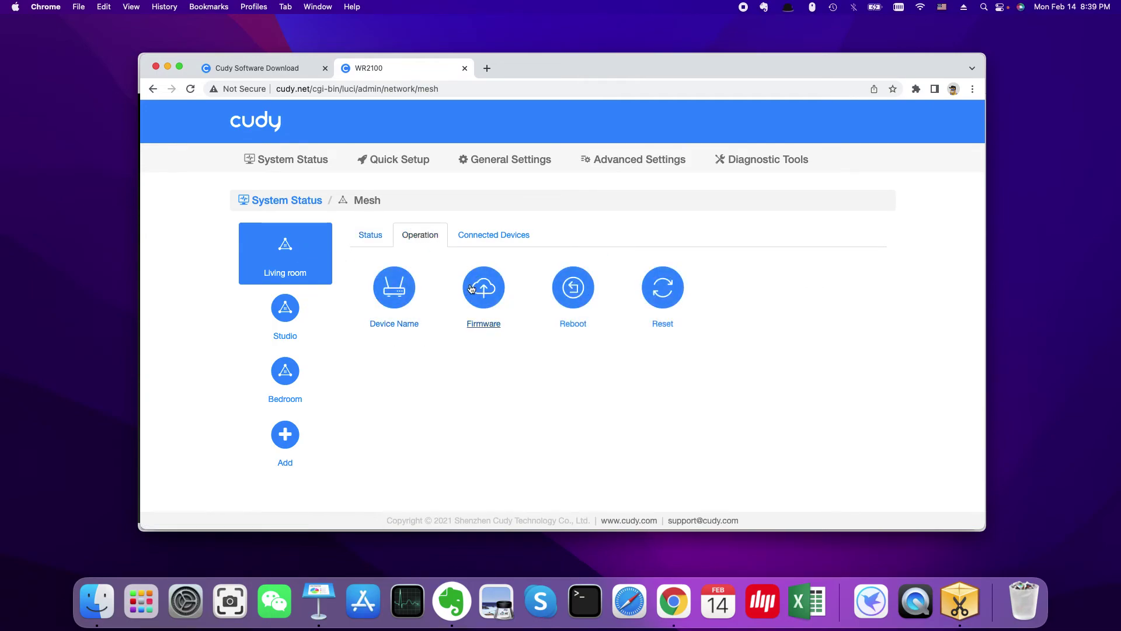
pyautogui.click(308, 308)
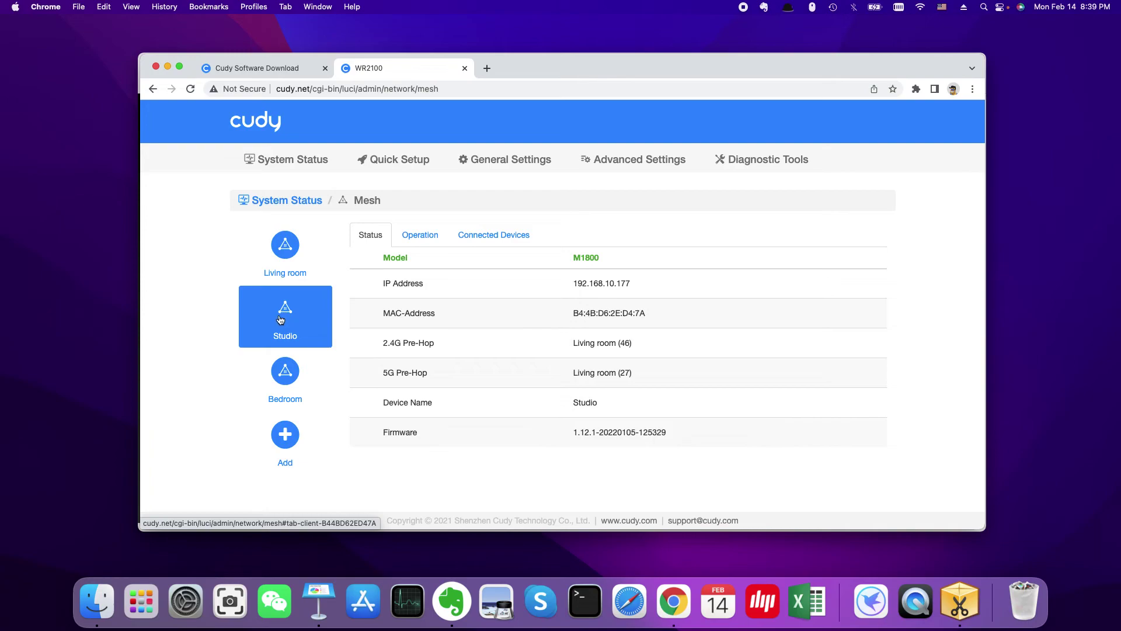
# Check the Studio unit's model M1800 and operation options, then go back to Living room and Advanced Settings
pyautogui.doubleClick(384, 259)
pyautogui.click(576, 259)
pyautogui.doubleClick(576, 260)
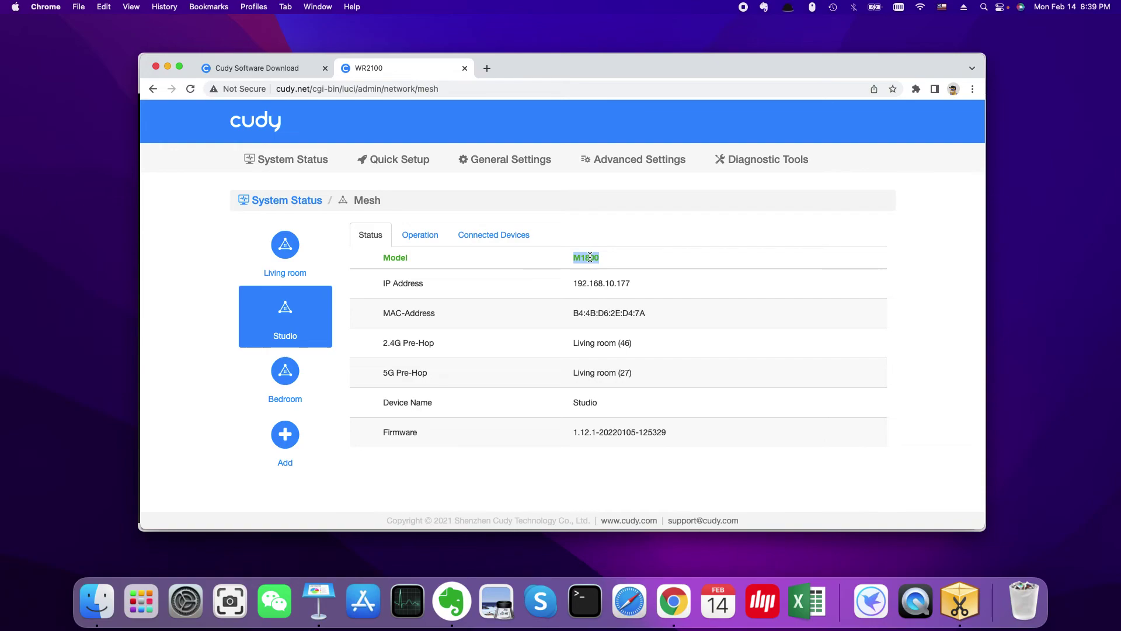
pyautogui.click(430, 239)
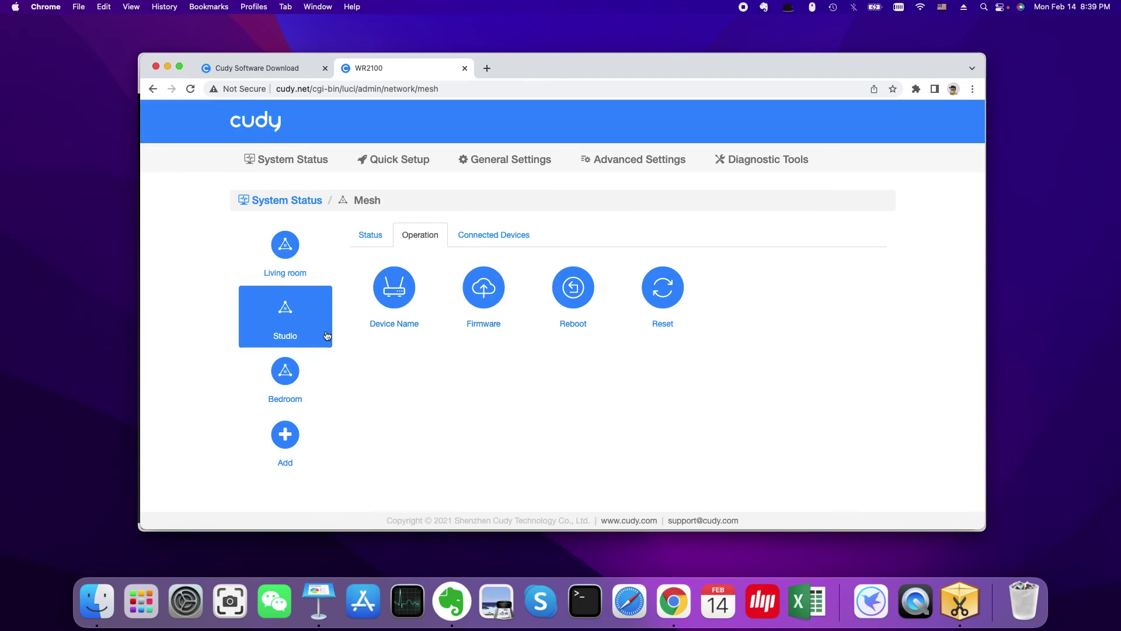
pyautogui.click(308, 254)
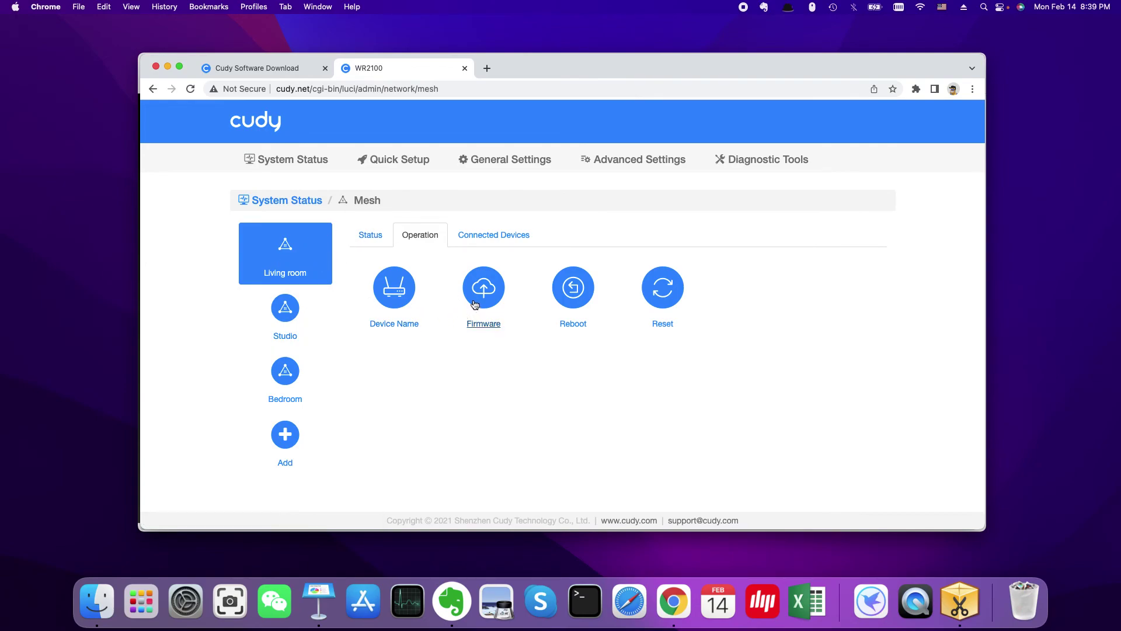
pyautogui.click(654, 168)
# Reopen Firmware Upgrade, listing the Living room WR2100 at 1.12.7 and two M1800s at 1.12.1
pyautogui.scroll(-6, 612, 293)
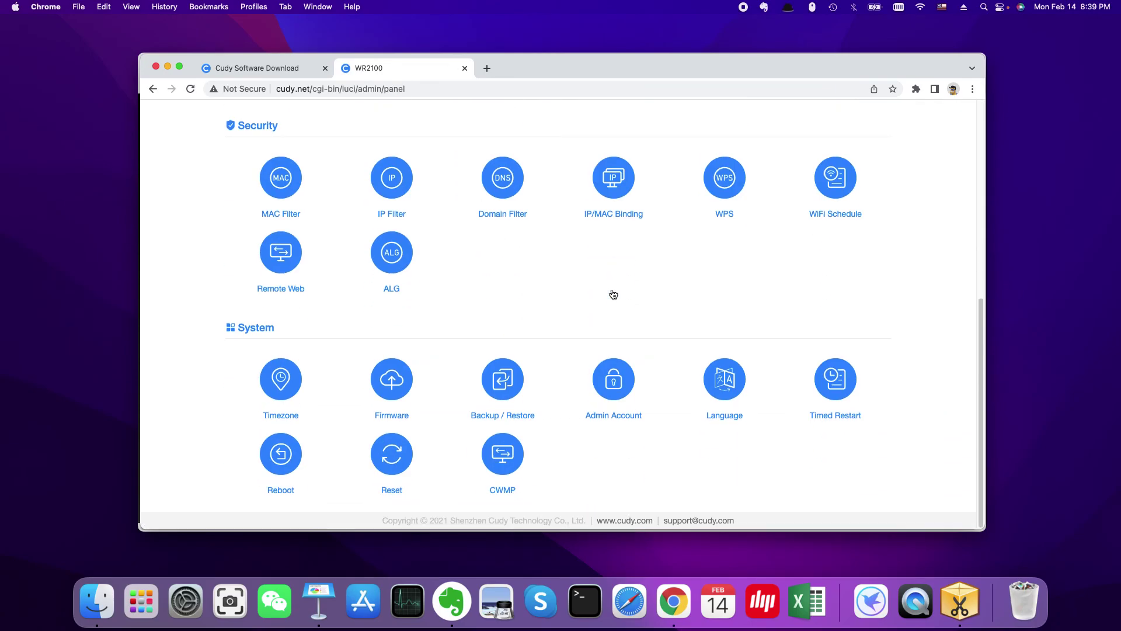
pyautogui.click(392, 381)
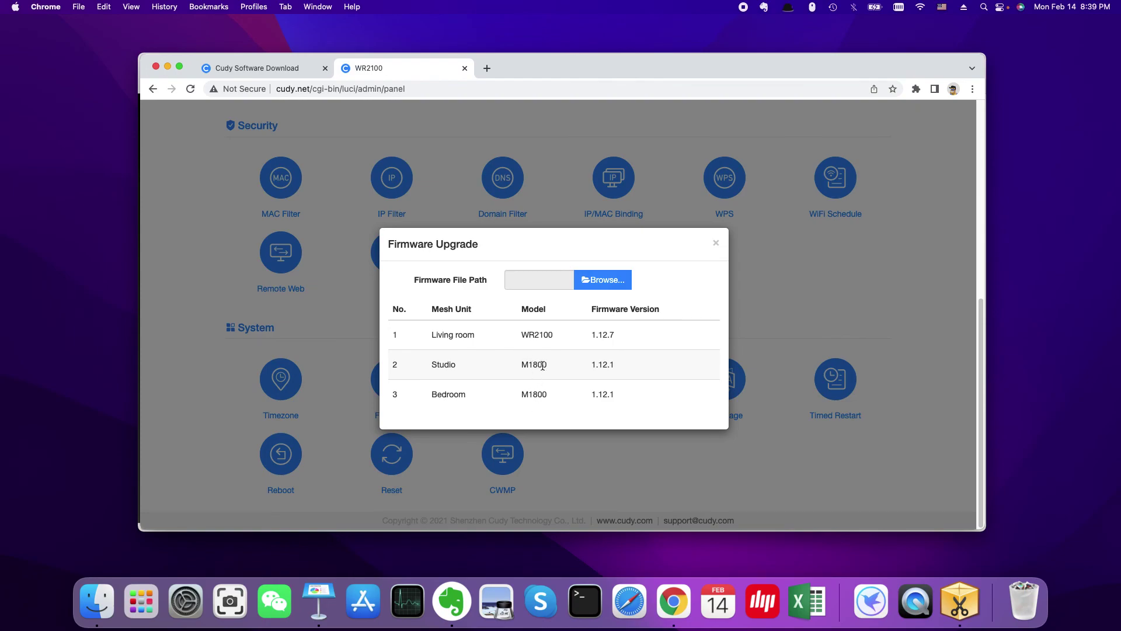
pyautogui.click(593, 288)
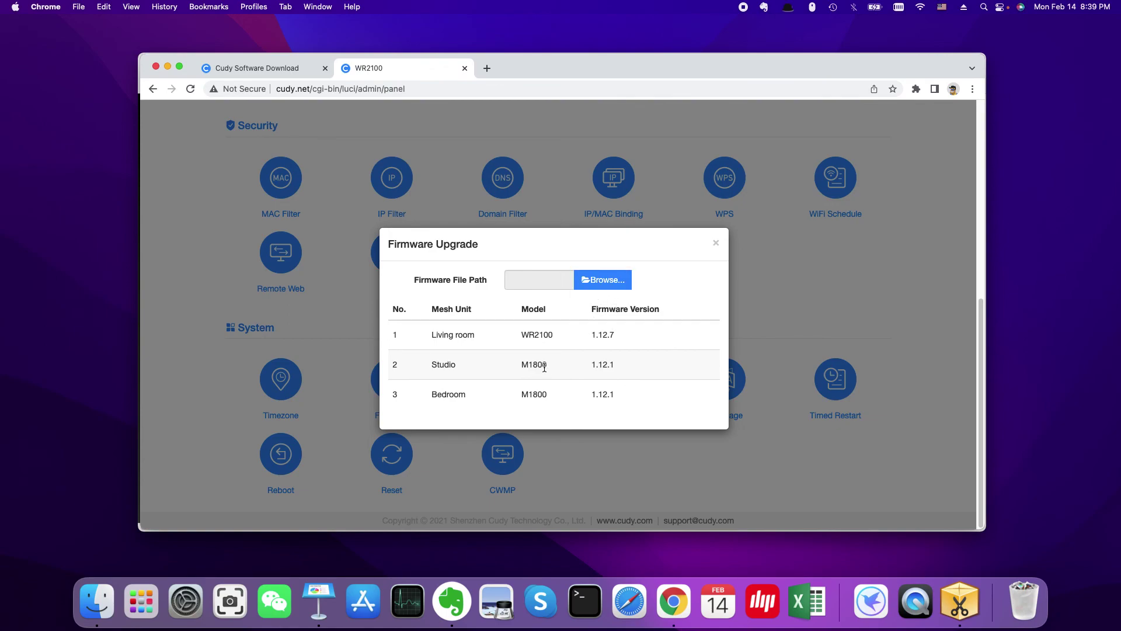